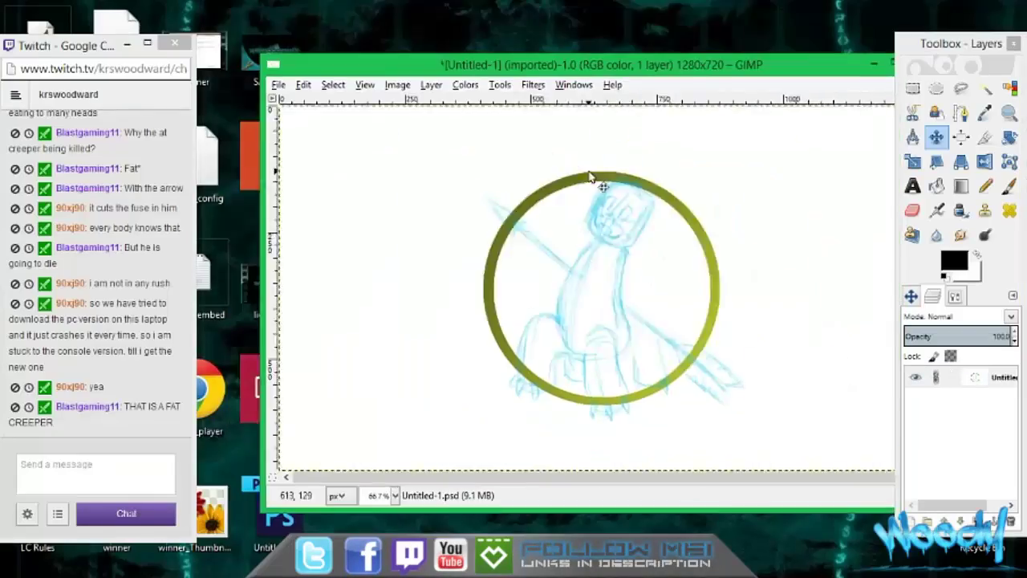
- Zoom in and trace the creeper's body and bottom claws with curved path nodes
key(plus)
key(plus)
key(plus)
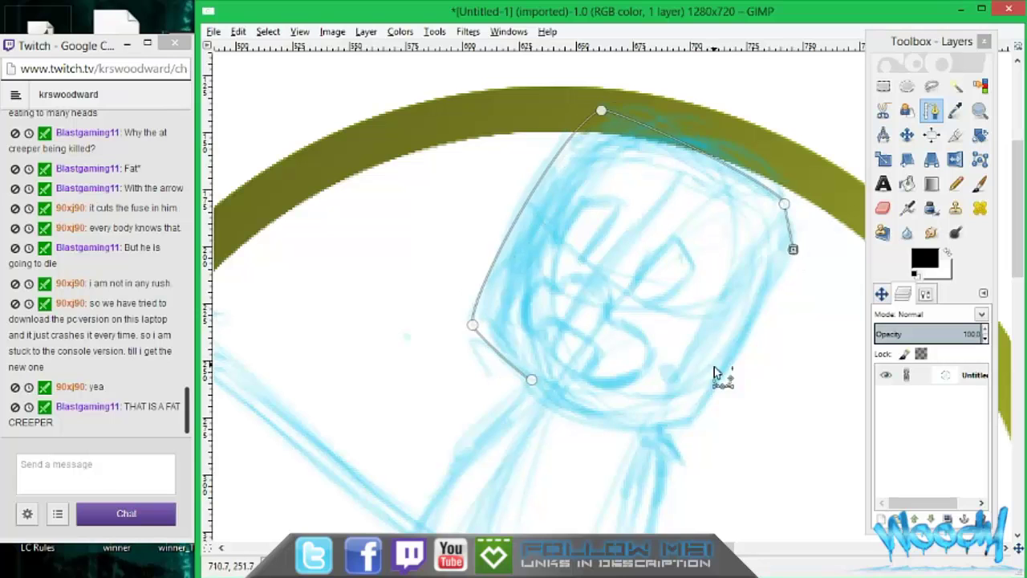
scroll(706, 445, up, 3)
scroll(803, 452, down, 1)
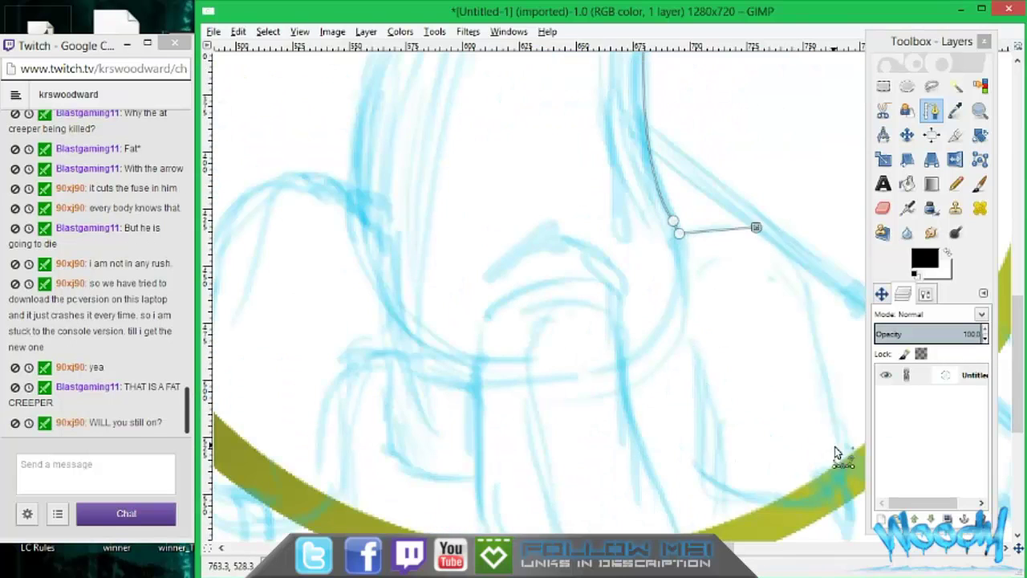
drag(849, 433, 714, 357)
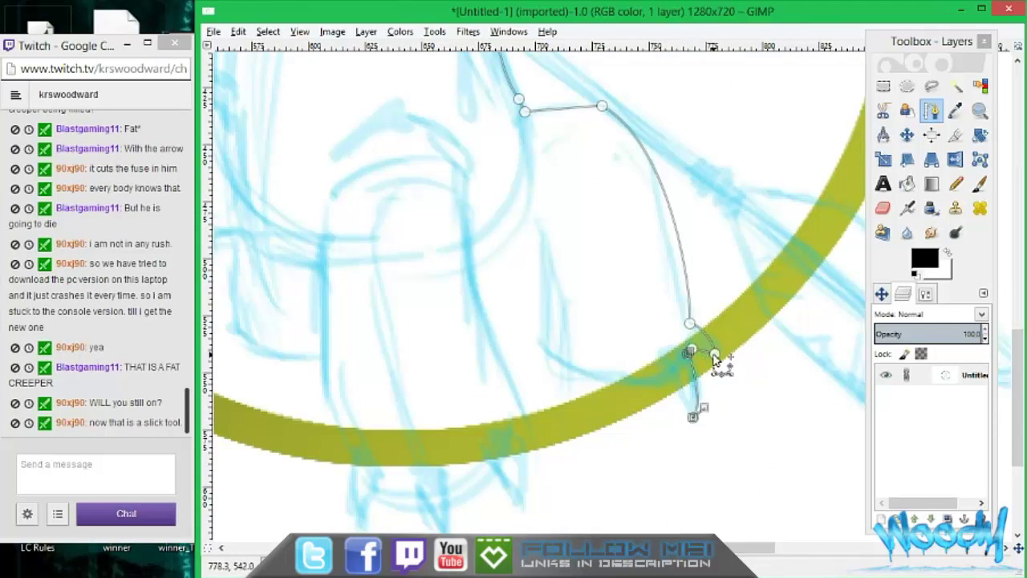
click(541, 346)
drag(543, 364, 523, 447)
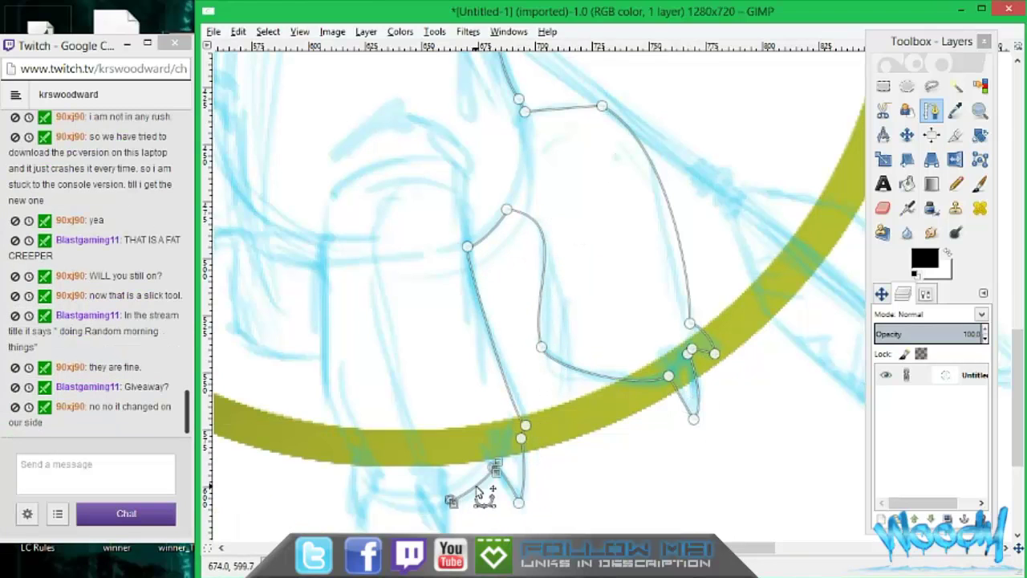
drag(451, 522, 445, 534)
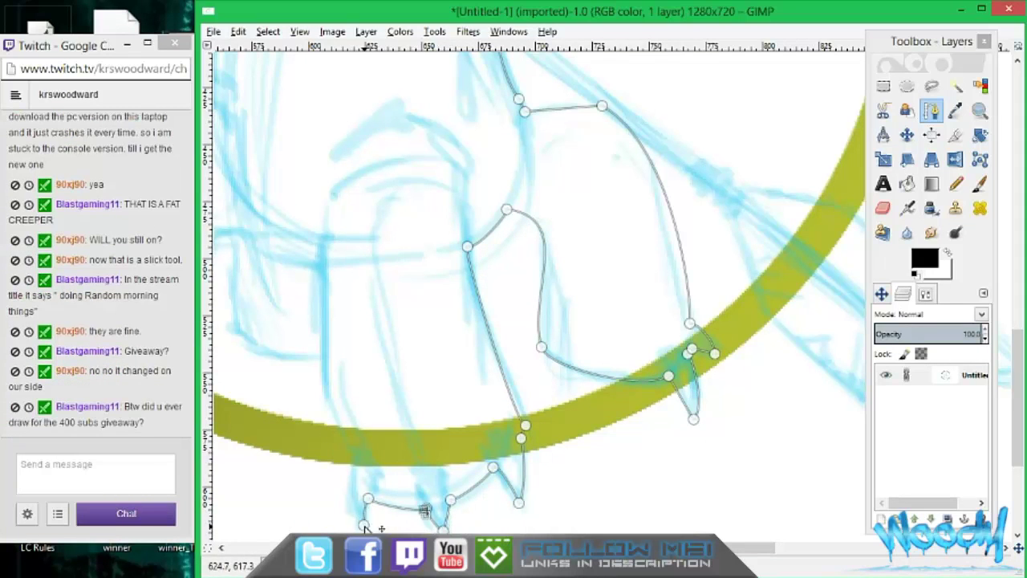
drag(364, 526, 354, 487)
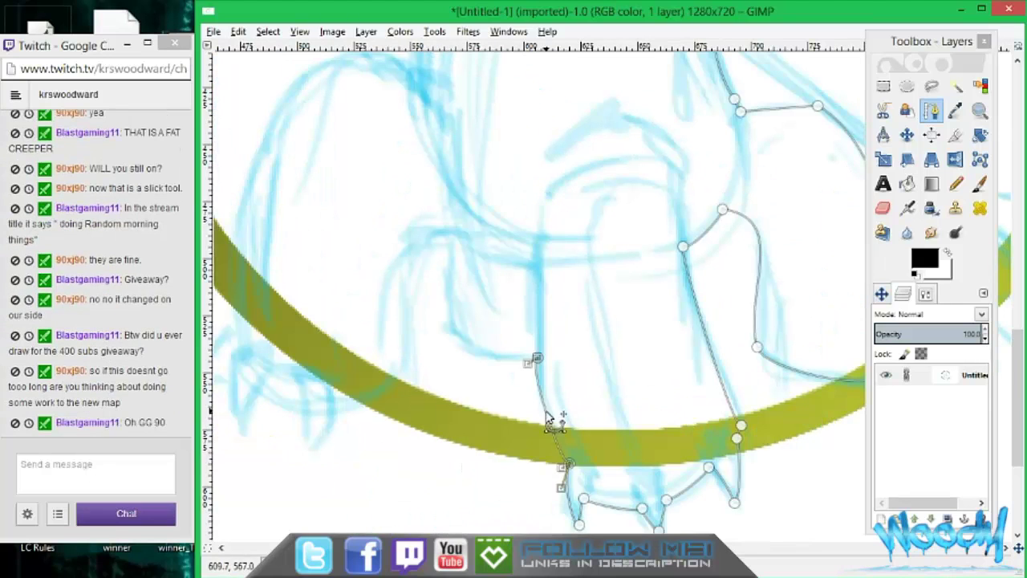
click(76, 491)
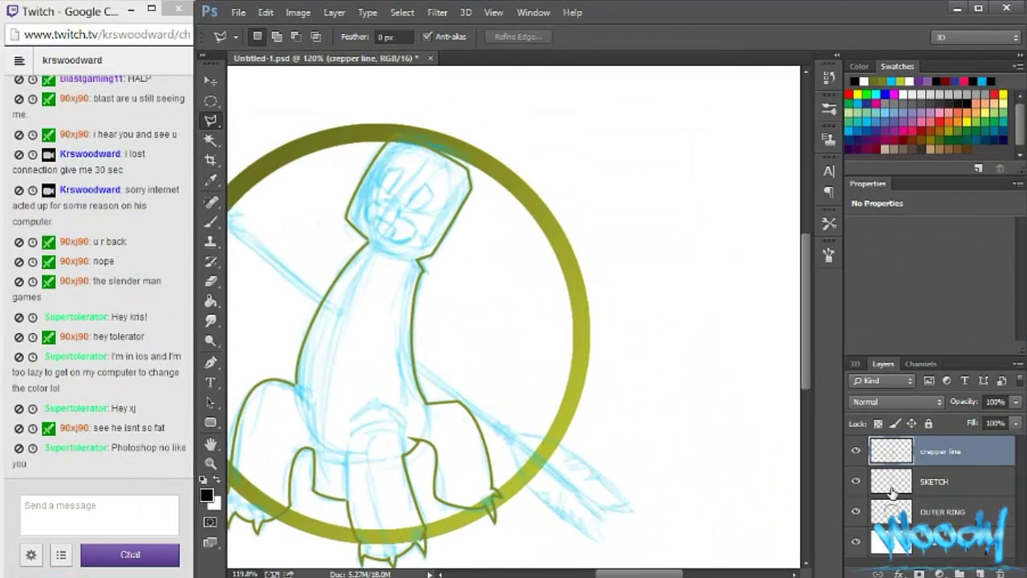
- Open the layer options menu for the creeper line layer
right_click(890, 451)
- Select the creeper outline's pixels and fill the silhouette with olive green
click(863, 123)
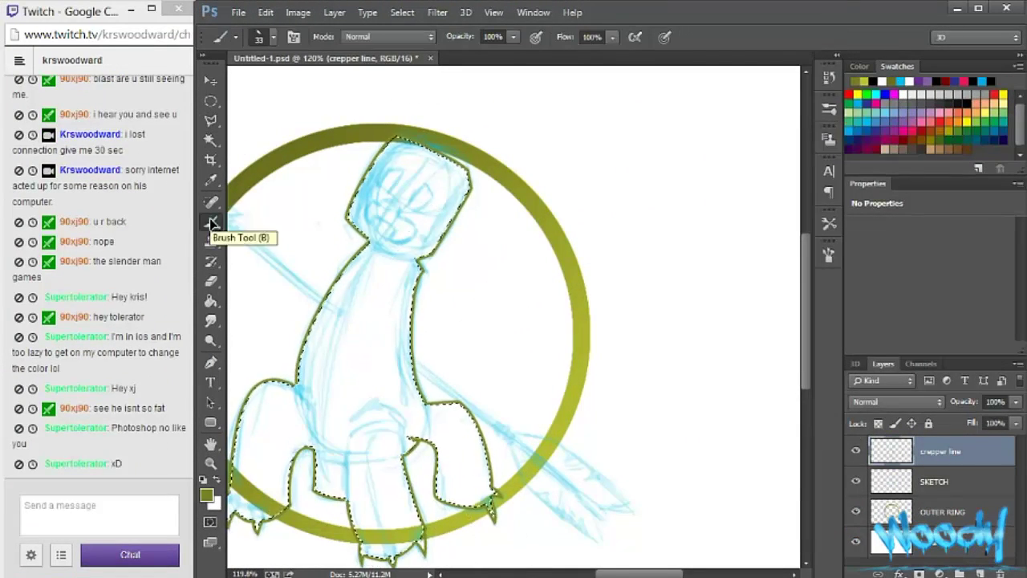
click(211, 300)
click(384, 401)
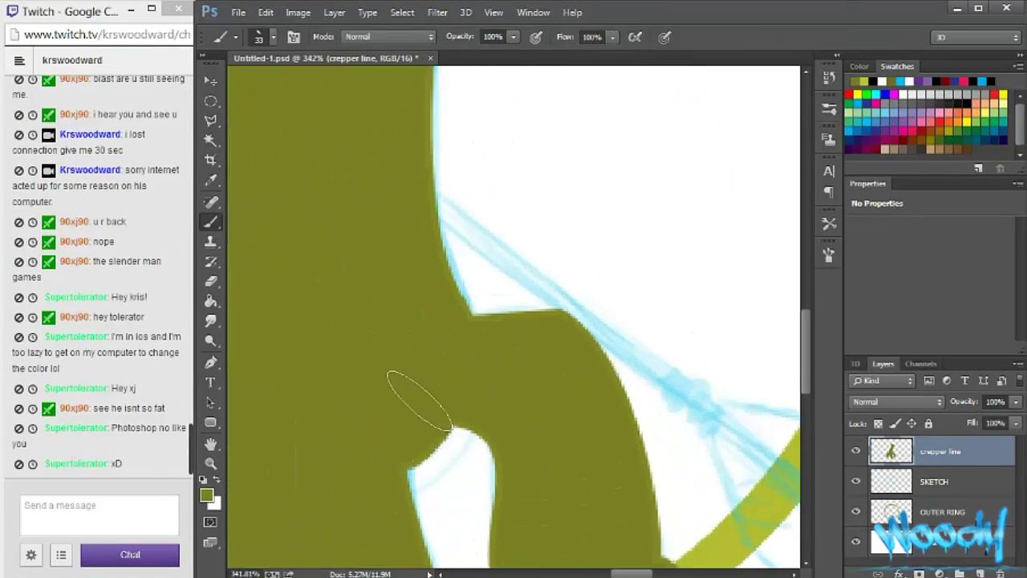
key(ctrl+0)
key(w)
scroll(296, 228, up, 3)
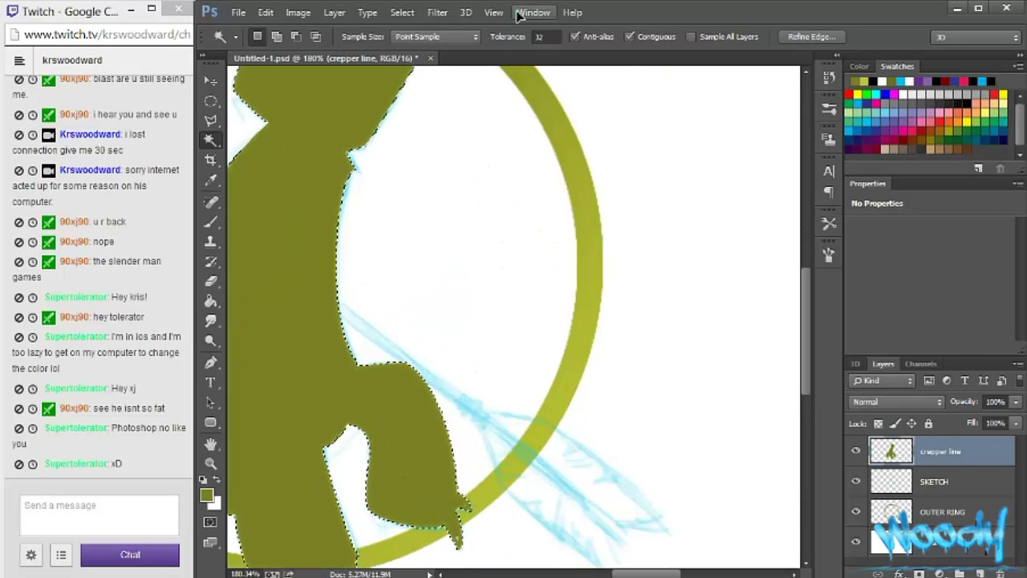
- Place a second document window as a small corner preview, deselect, and view the legs
click(532, 12)
drag(305, 310, 87, 8)
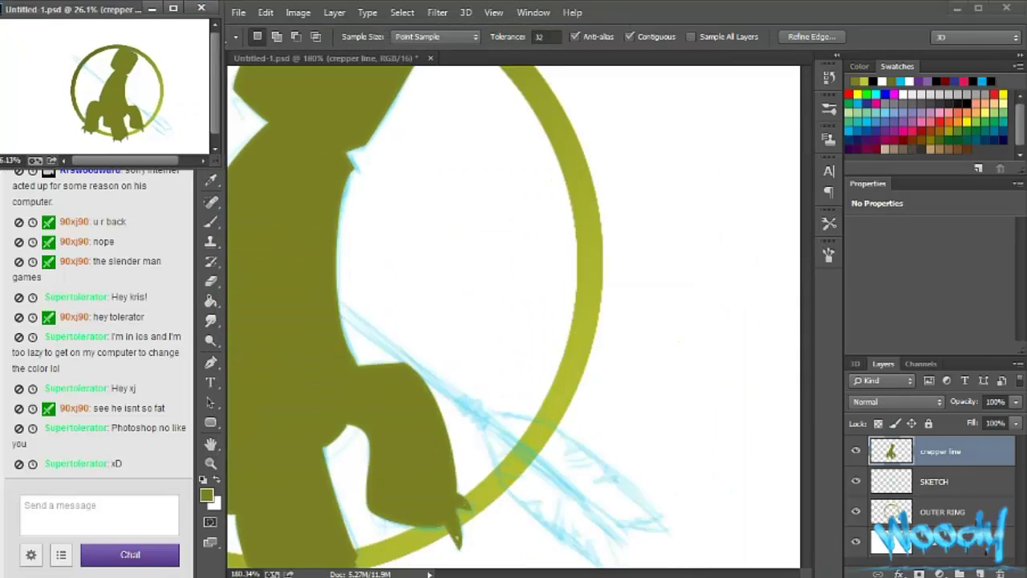
scroll(514, 321, up, 2)
scroll(514, 321, up, 2)
key(b)
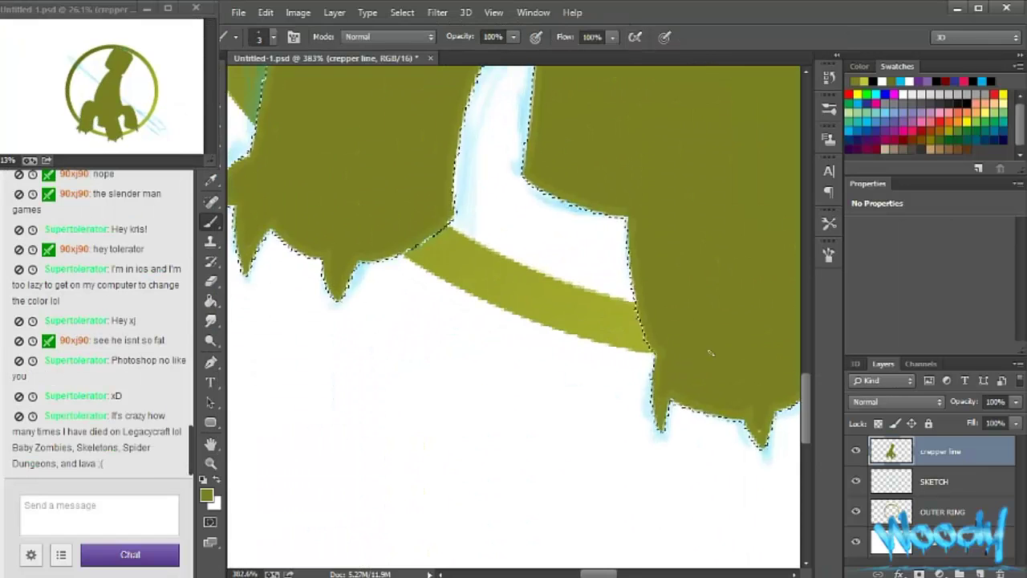
key(ctrl+d)
drag(710, 352, 566, 377)
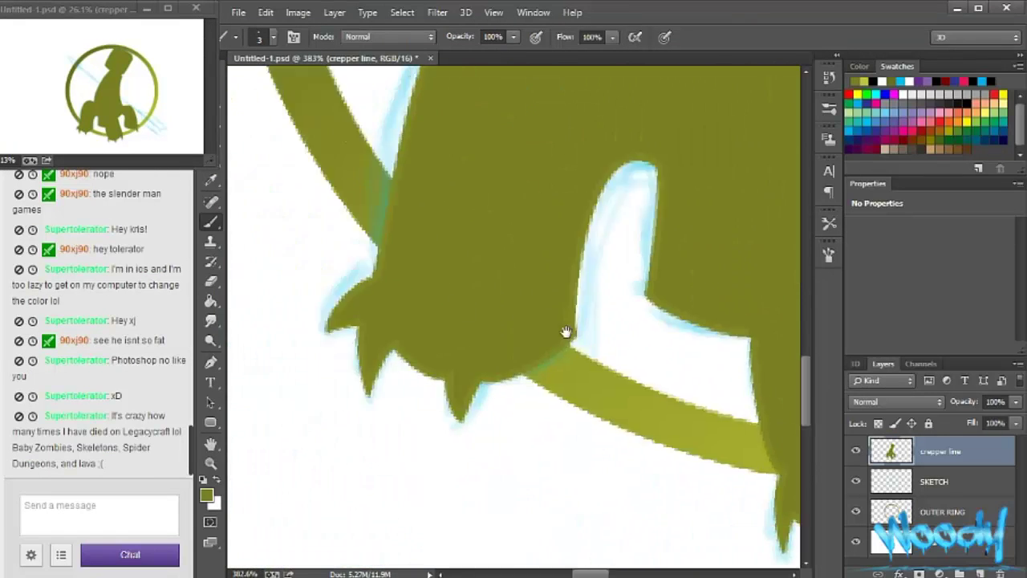
drag(566, 337, 515, 349)
- Add a new layer and paint dark shading on the left leg at 67% brush opacity
click(960, 575)
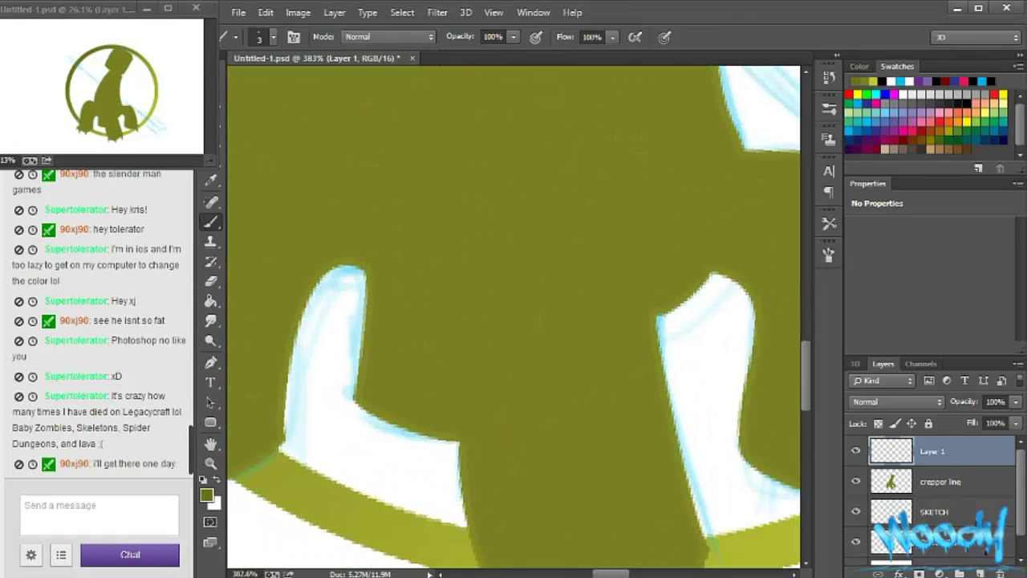
click(273, 36)
key(F5)
key(F5)
click(935, 511)
key(2)
key(2)
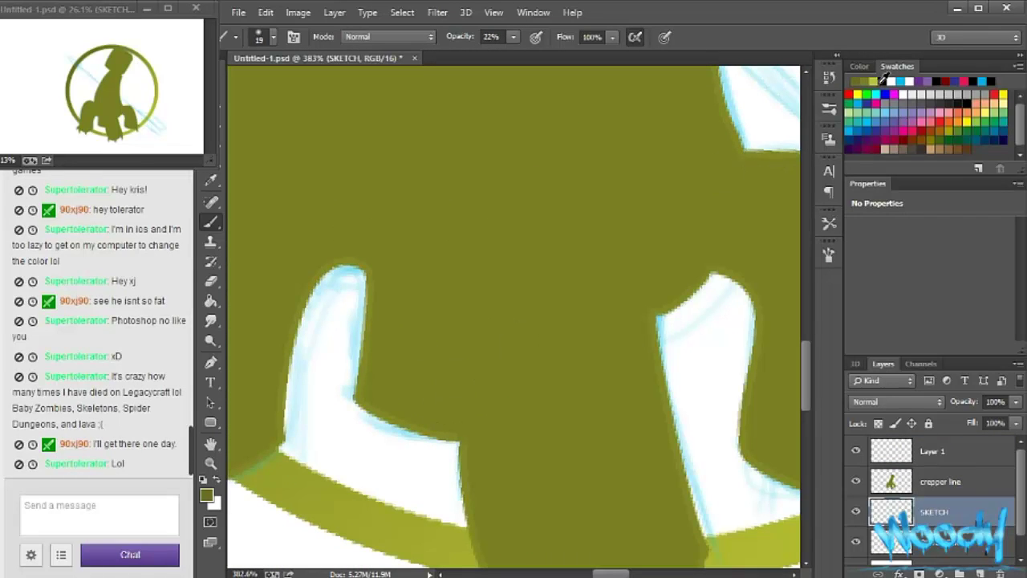
click(884, 81)
drag(329, 353, 328, 423)
key(6)
key(7)
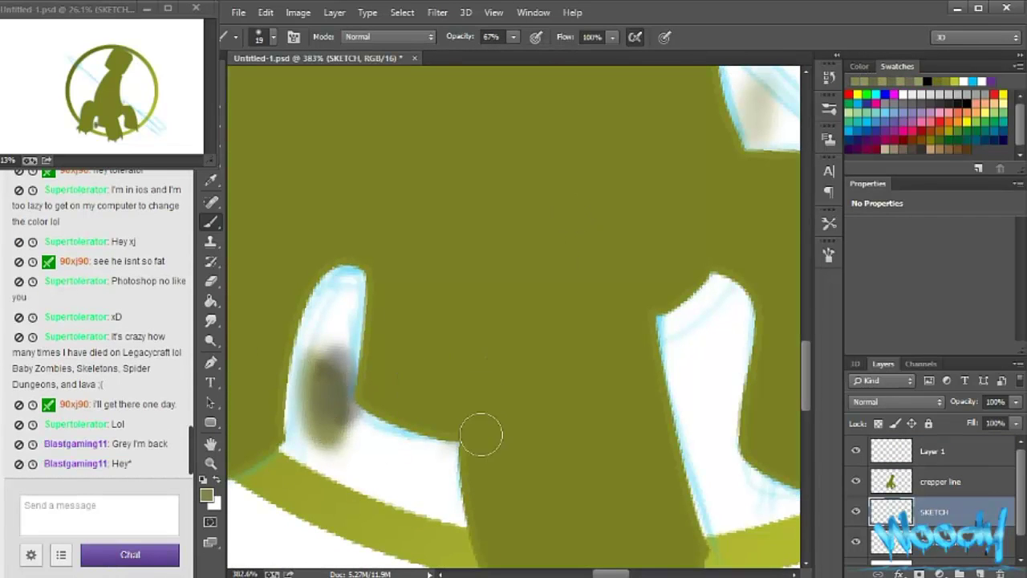
- On the cropper line layer, repaint the grey smears on the body and leg with sampled olive
key(alt+bracketright)
drag(462, 363, 454, 404)
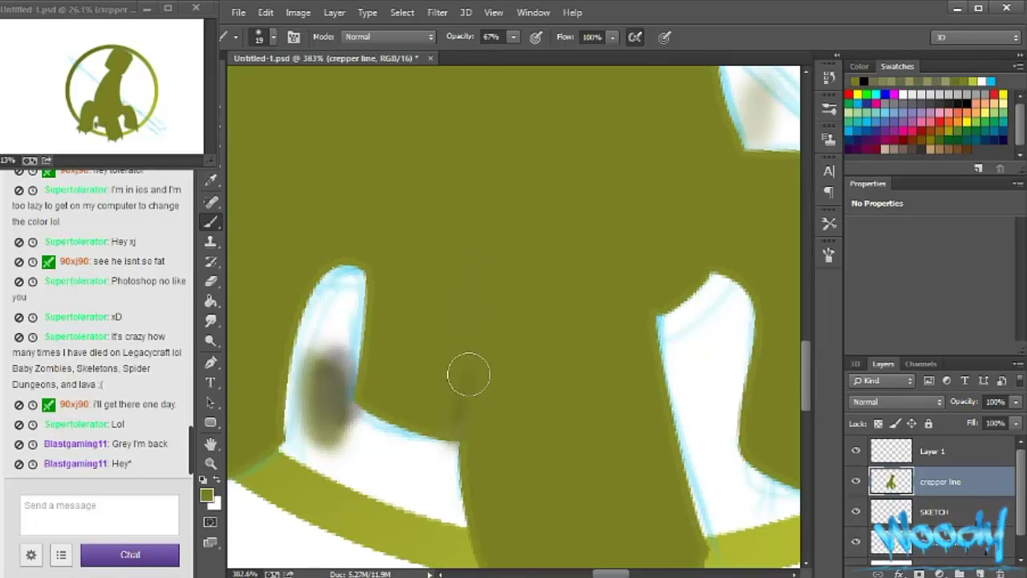
alt+click(321, 397)
drag(321, 385, 329, 414)
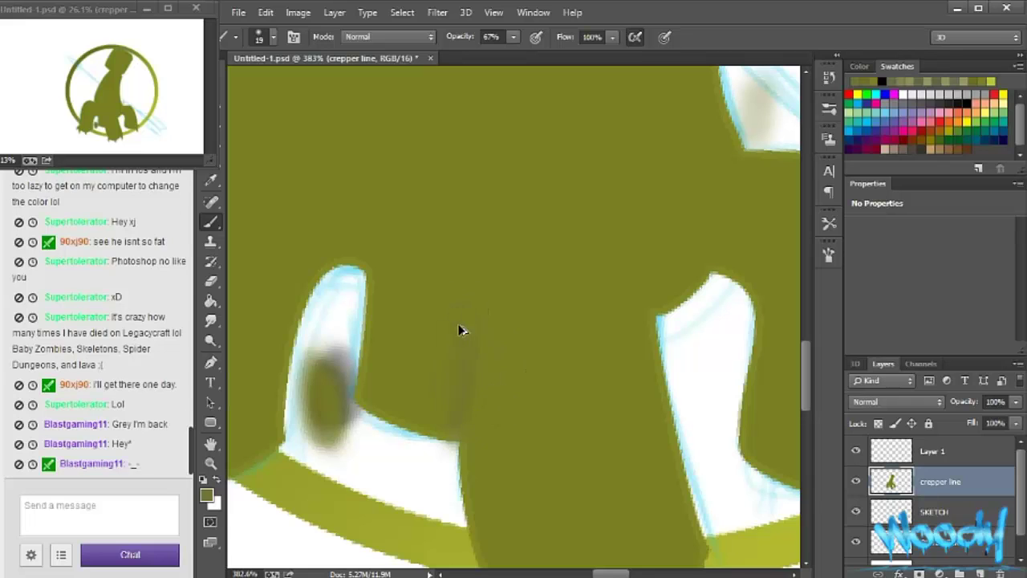
key(bracketright)
key(bracketright)
key(bracketright)
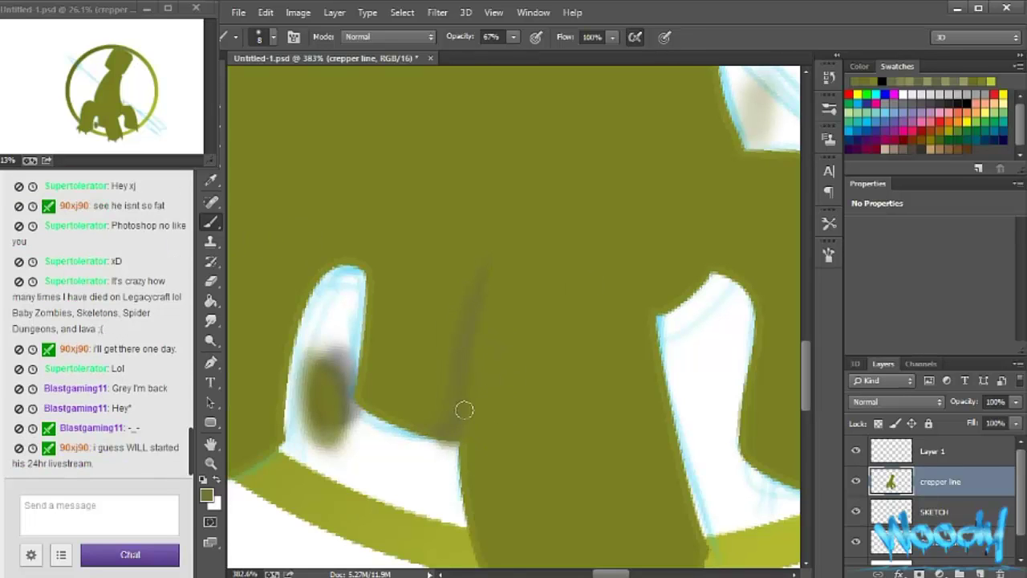
- Magic Wand select the white gaps between the legs and hide the SKETCH layer
key(w)
key(e)
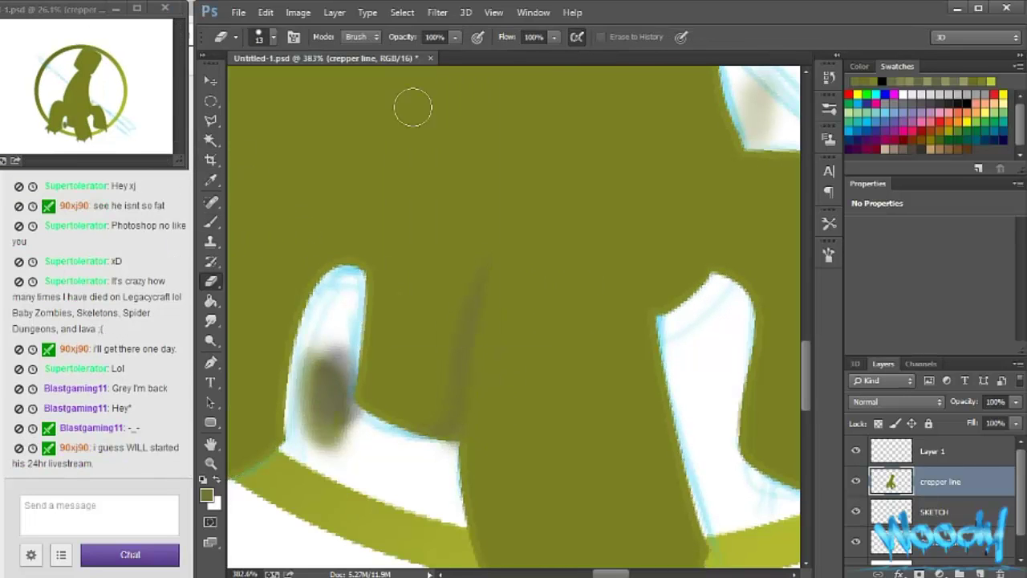
key(w)
click(328, 325)
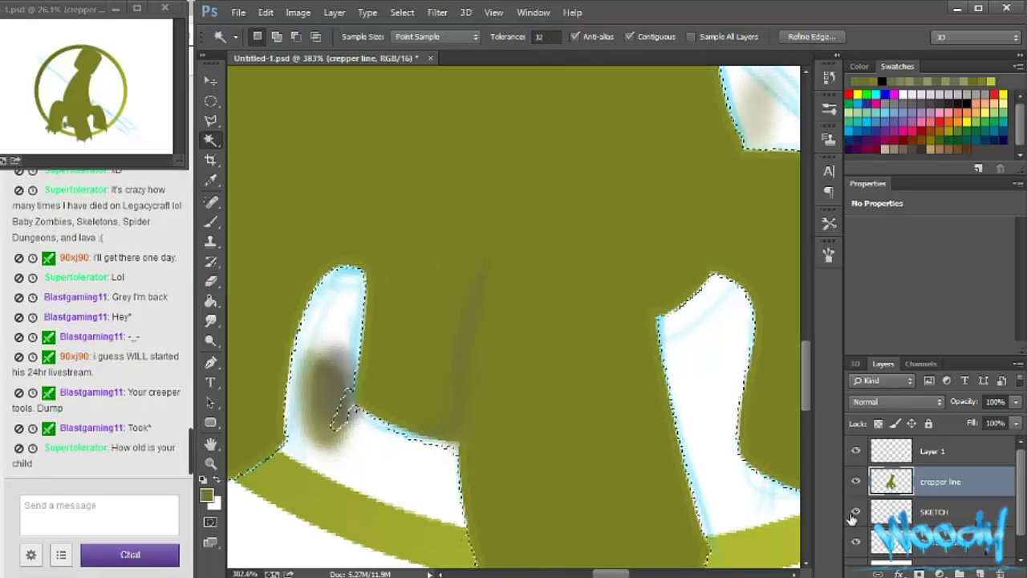
click(854, 512)
key(b)
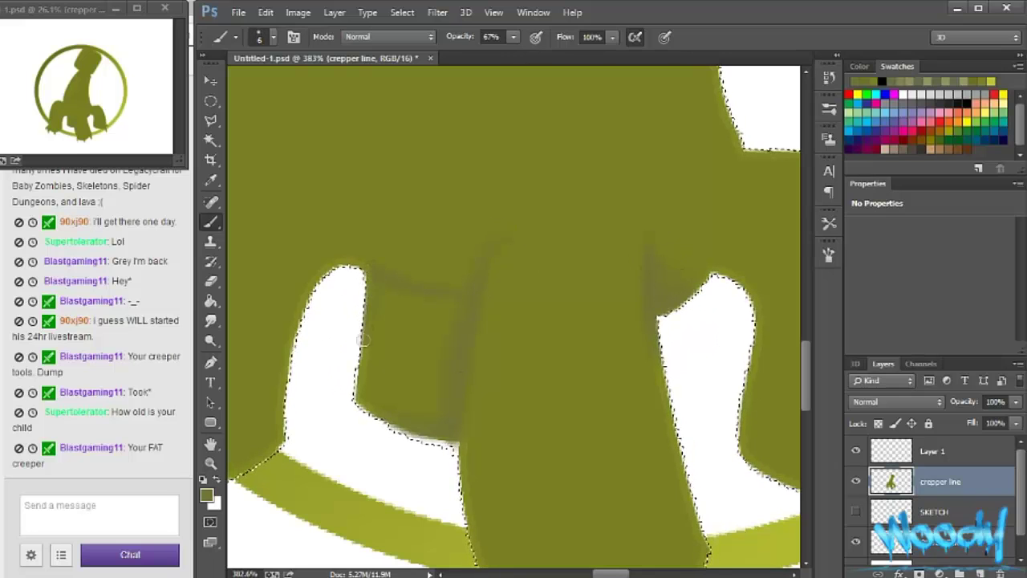
- Shade the left, middle and right claws darker with a fine brush
key(bracketright)
key(bracketright)
key(bracketright)
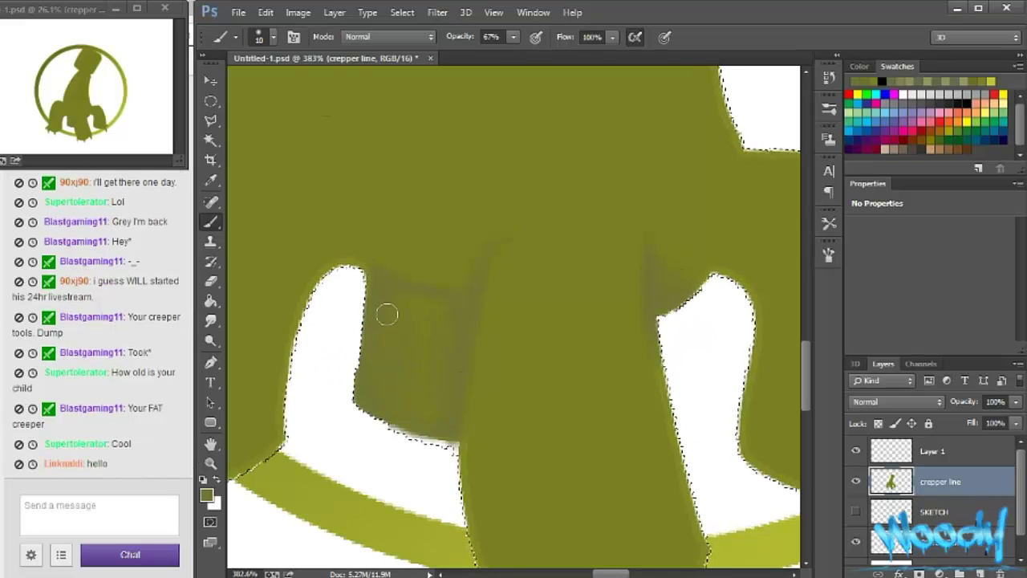
key(bracketleft)
key(bracketleft)
key(bracketleft)
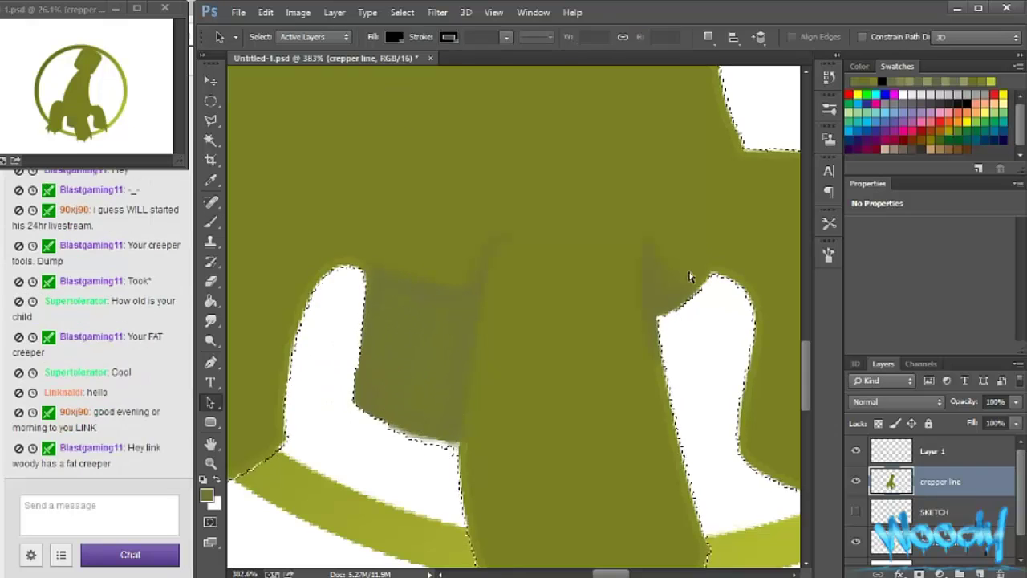
key(bracketleft)
key(bracketleft)
key(bracketleft)
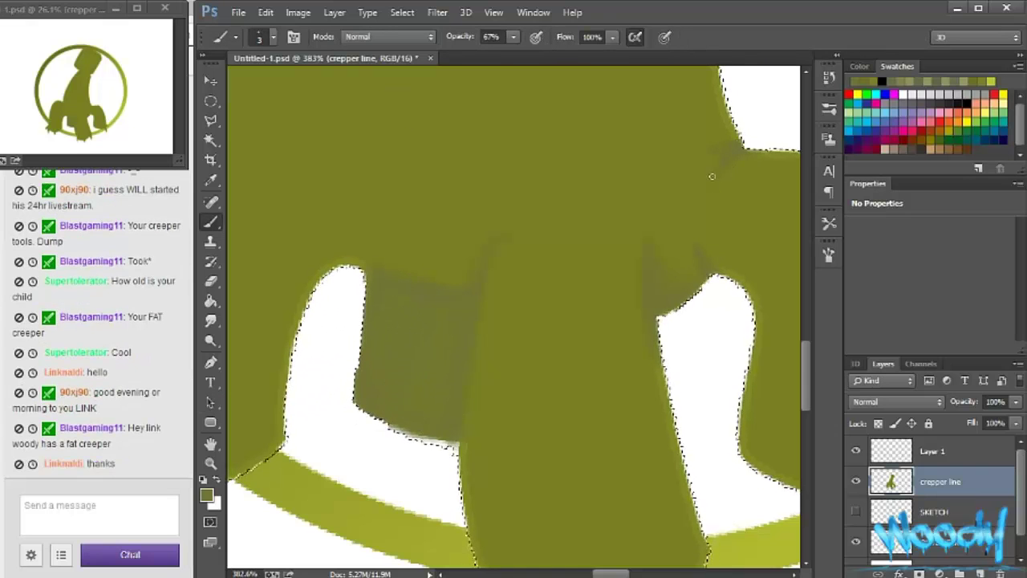
scroll(712, 175, down, 5)
drag(493, 453, 513, 486)
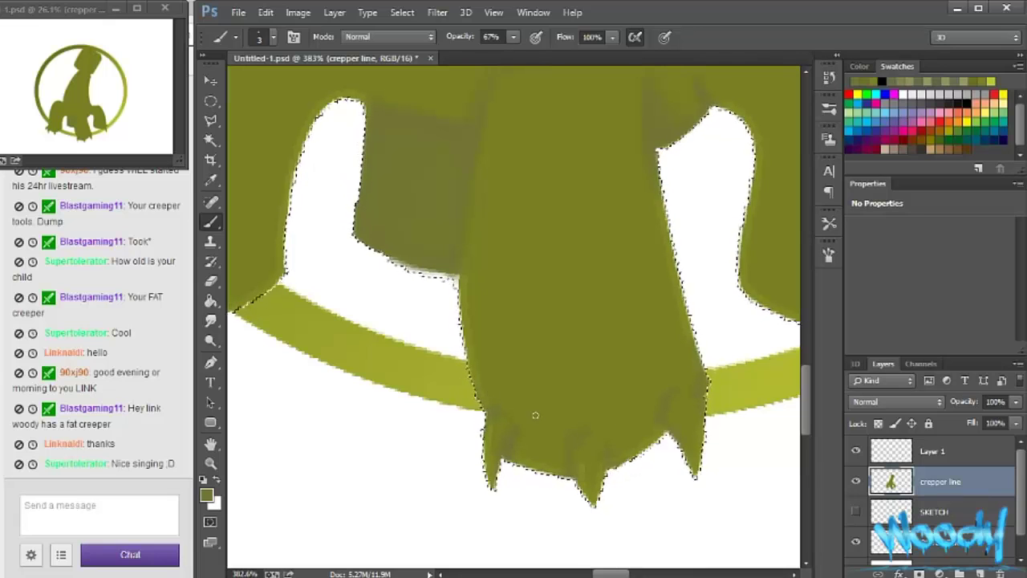
drag(663, 392, 664, 426)
mouse_move(576, 426)
mouse_down()
mouse_move(600, 450)
mouse_move(637, 283)
mouse_up()
scroll(514, 321, up, 3)
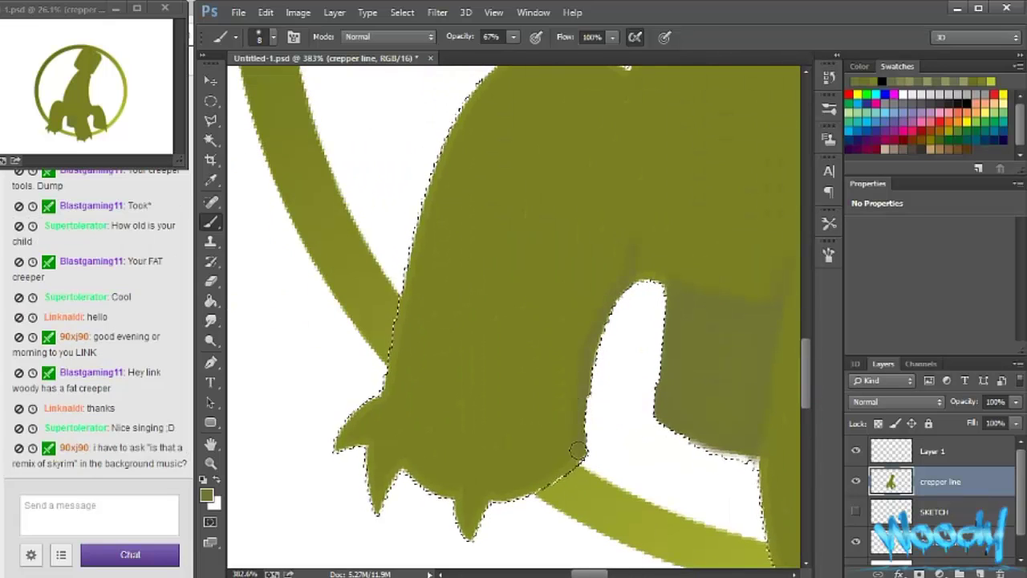
- Shrink the brush and move up to shade another part of the creeper's body
key(bracketleft)
key(bracketleft)
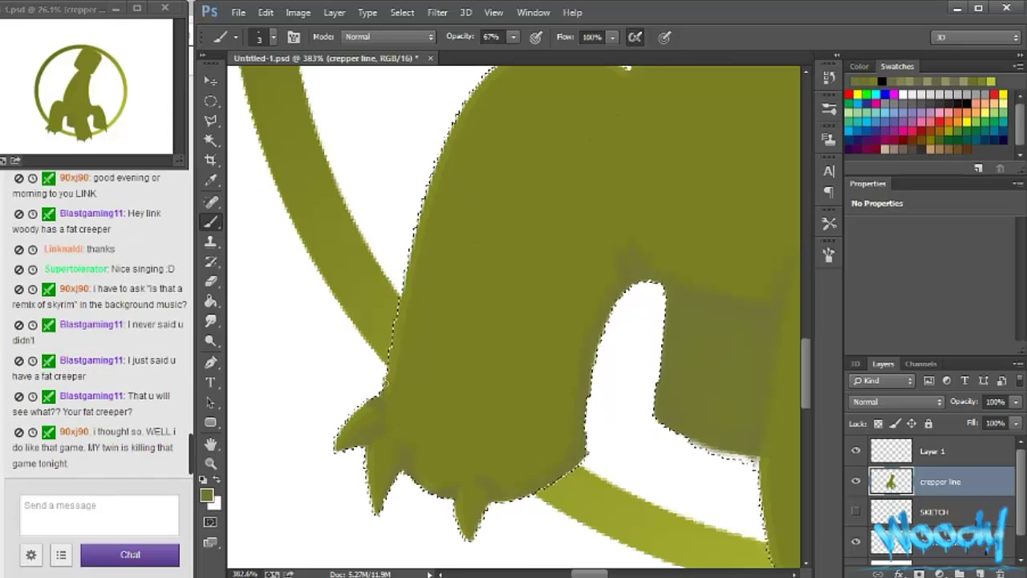
scroll(528, 368, up, 3)
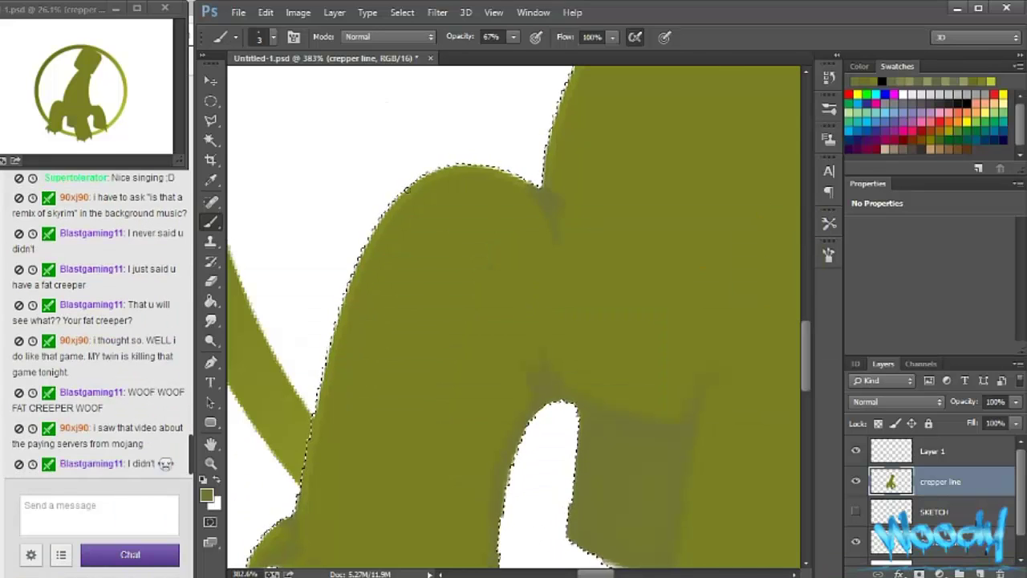
drag(539, 189, 674, 332)
scroll(804, 305, up, 2)
scroll(804, 306, up, 2)
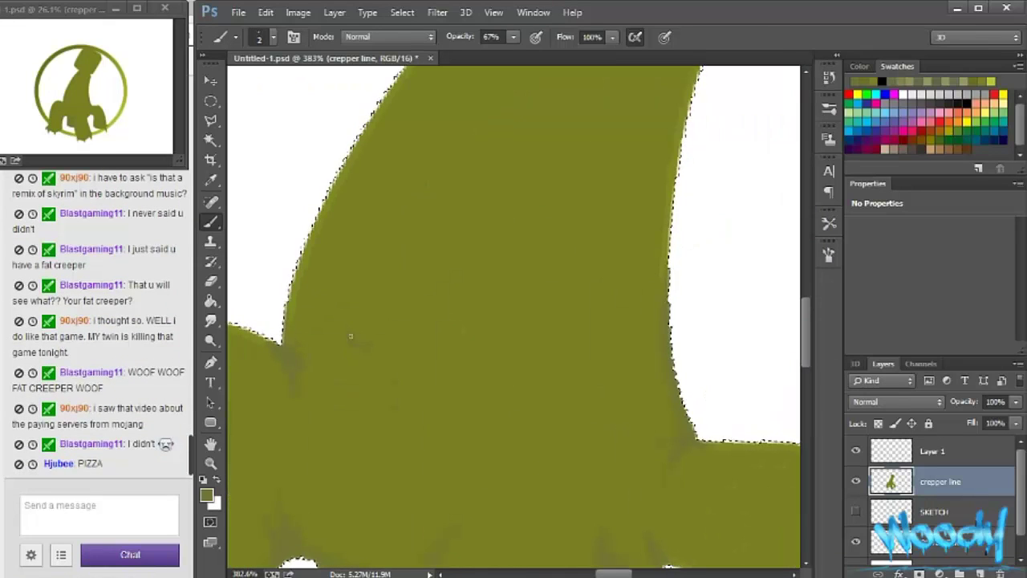
scroll(802, 307, up, 2)
scroll(801, 307, up, 2)
key(bracketright)
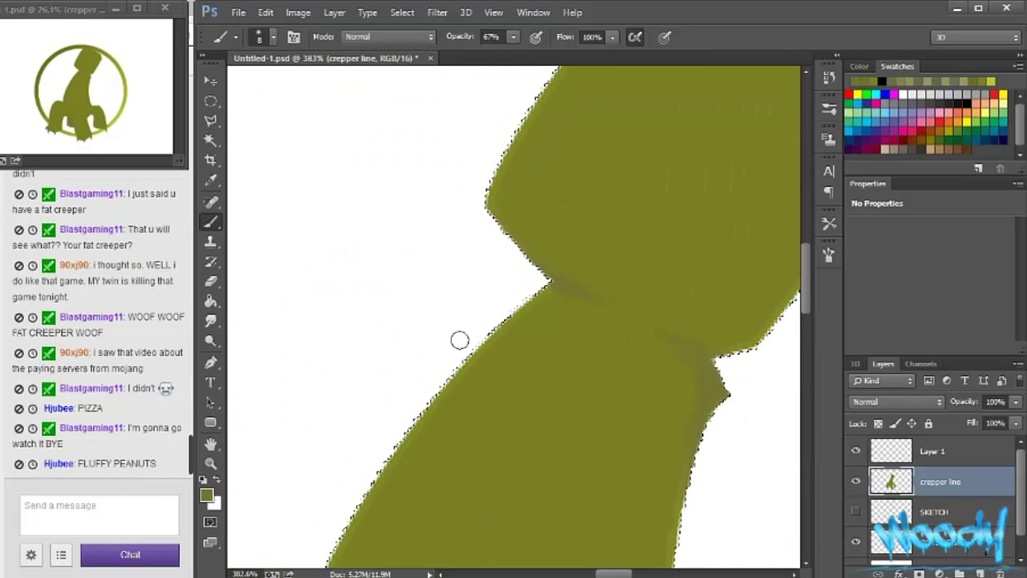
scroll(459, 340, up, 2)
- Show the faint SKETCH above the creeper fill and return to the creeper layer with a fine brush
scroll(561, 369, up, 2)
key(bracketright)
key(bracketright)
key(bracketright)
key(ctrl+alt+z)
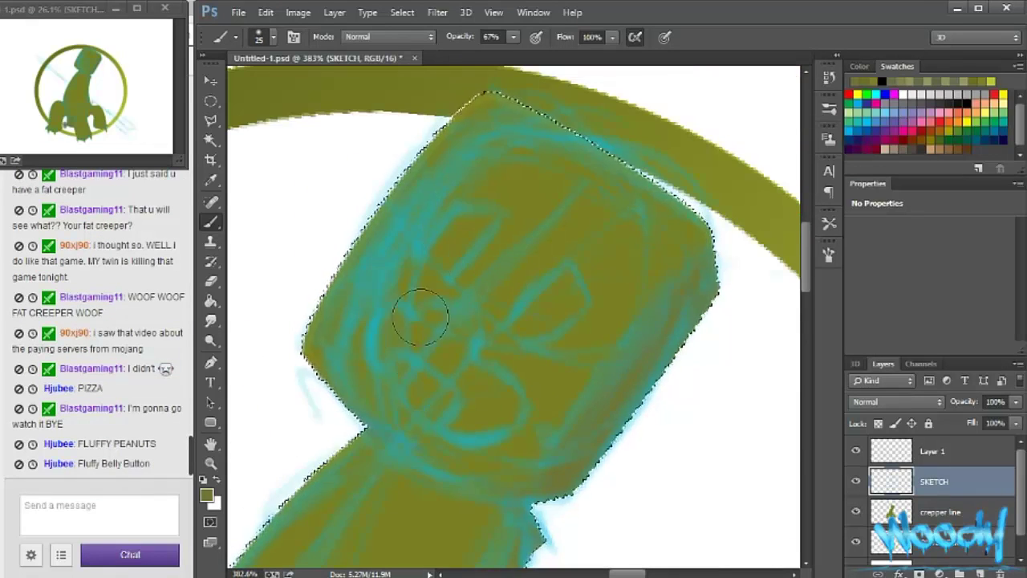
key(ctrl+alt+z)
key(alt+bracketleft)
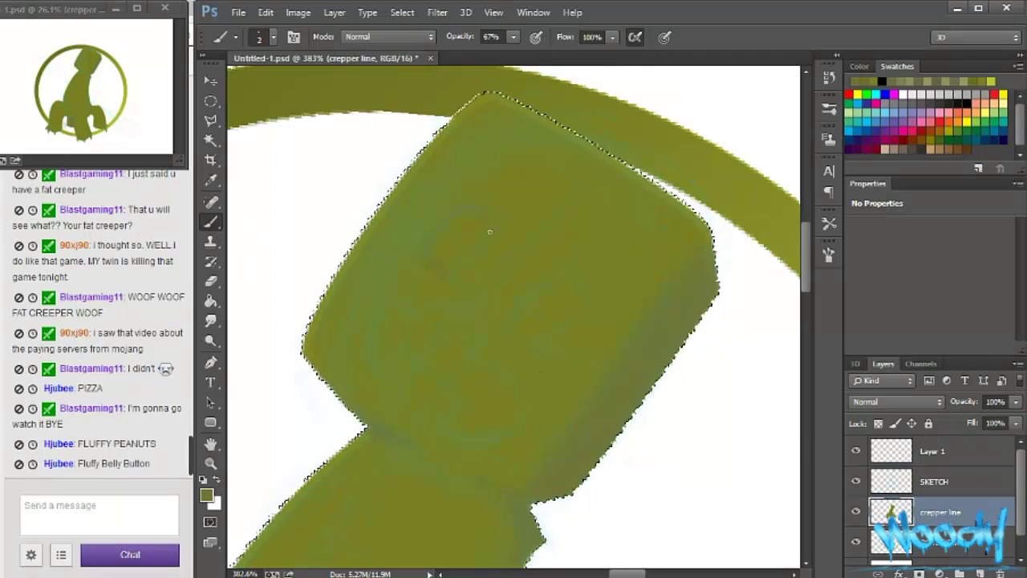
key(bracketleft)
key(bracketleft)
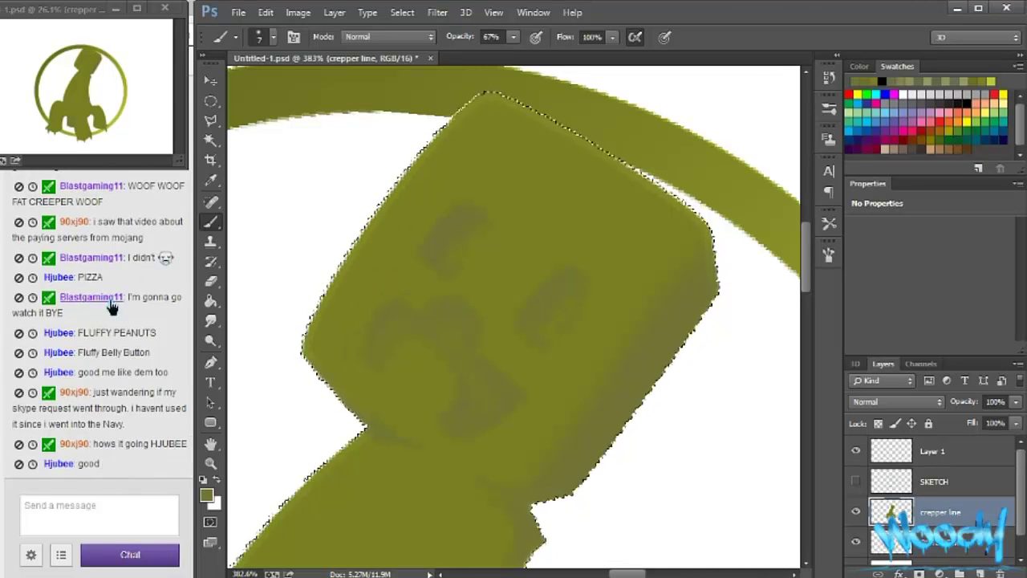
- Bring up the incoming messaging conversation and scroll down
click(241, 566)
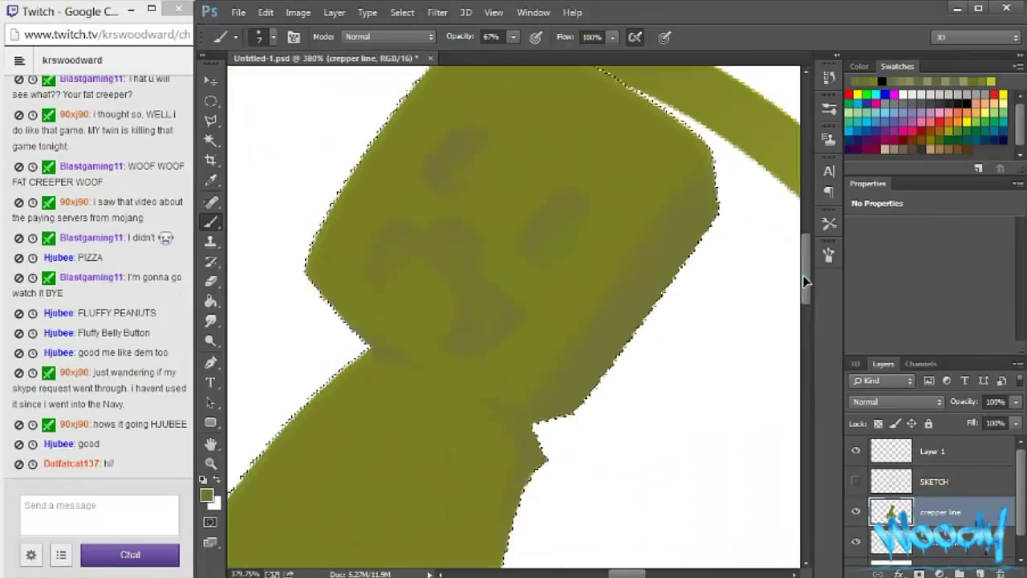
scroll(514, 320, down, 10)
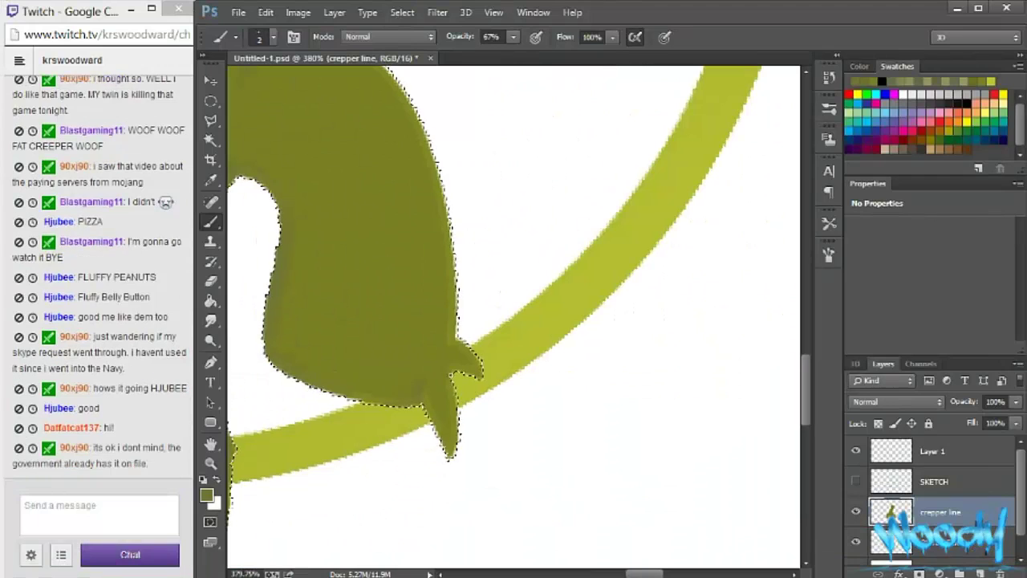
scroll(514, 321, down, 5)
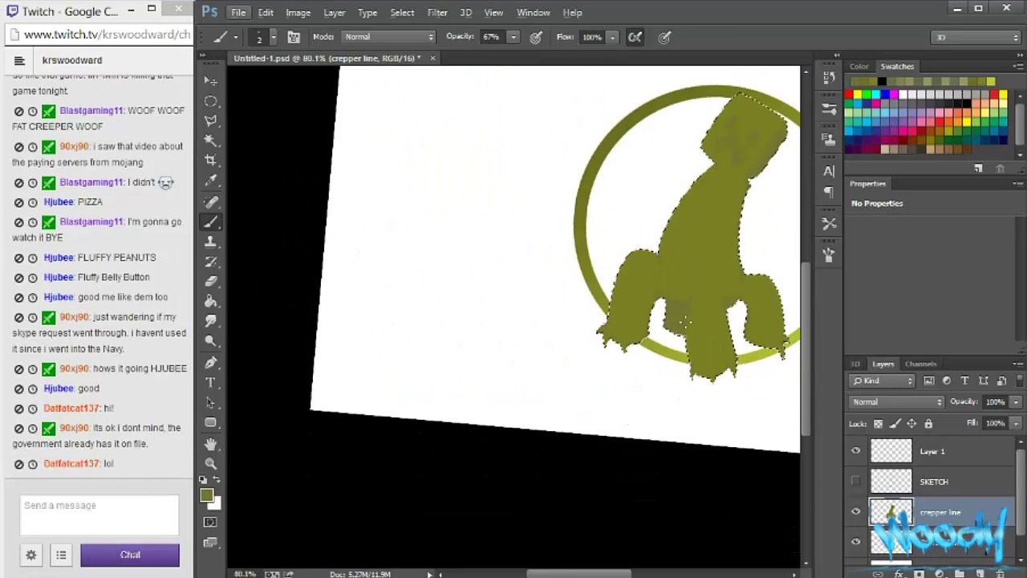
- Show the SKETCH layer at full opacity, dismissing the hidden-layer warning
scroll(477, 115, up, 2)
scroll(481, 126, up, 2)
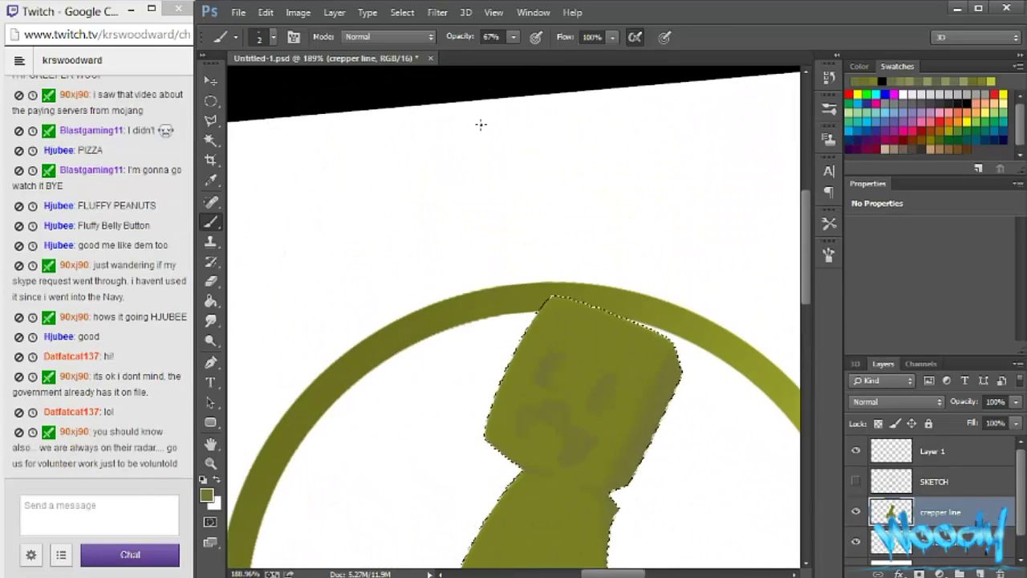
scroll(446, 249, up, 3)
scroll(707, 264, up, 5)
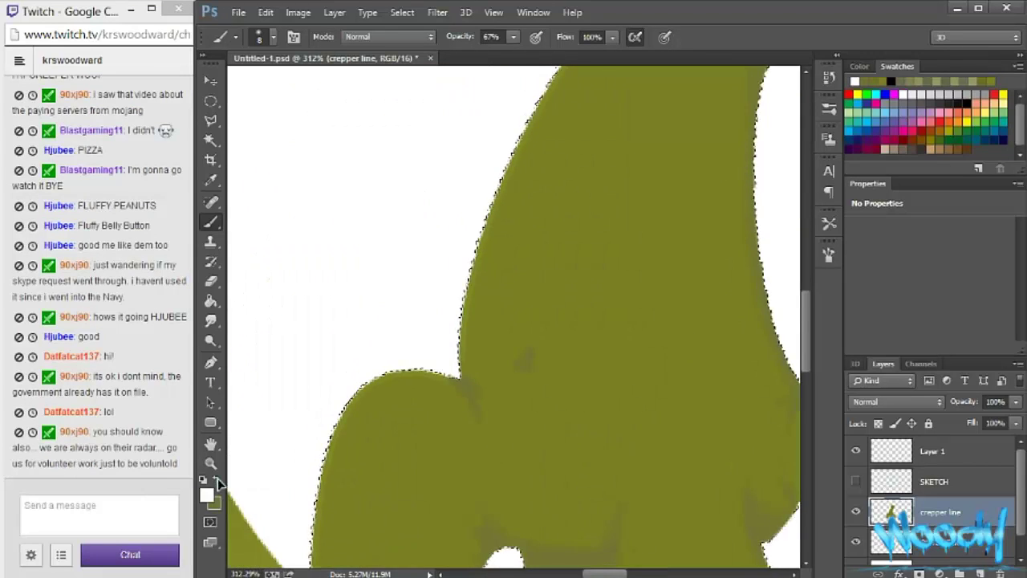
click(938, 481)
click(447, 326)
key(Return)
click(855, 481)
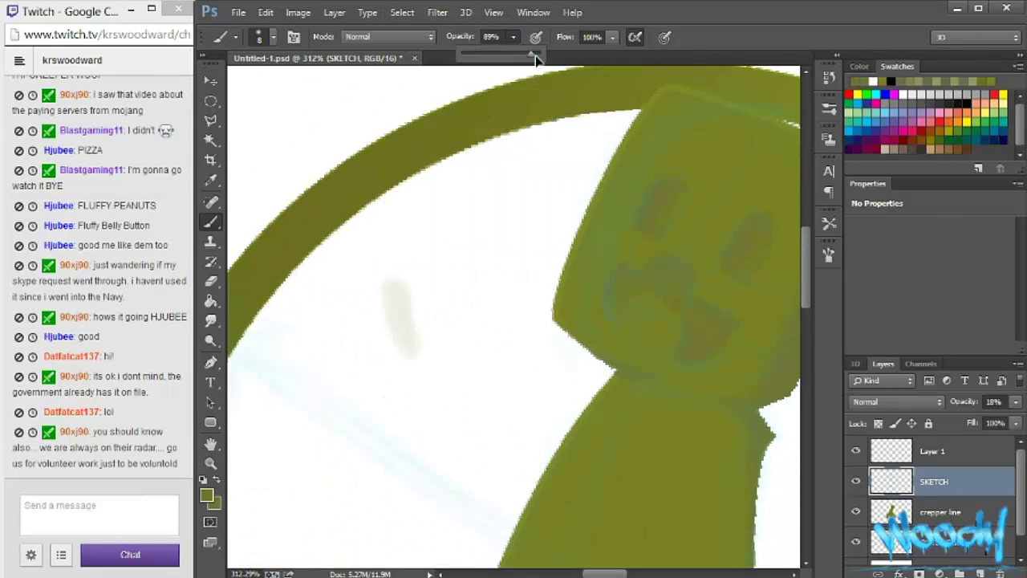
drag(377, 296, 397, 353)
- Paint an olive oval and a yellow stroke beside the creeper's head, then hide the sketch
drag(946, 413, 1007, 413)
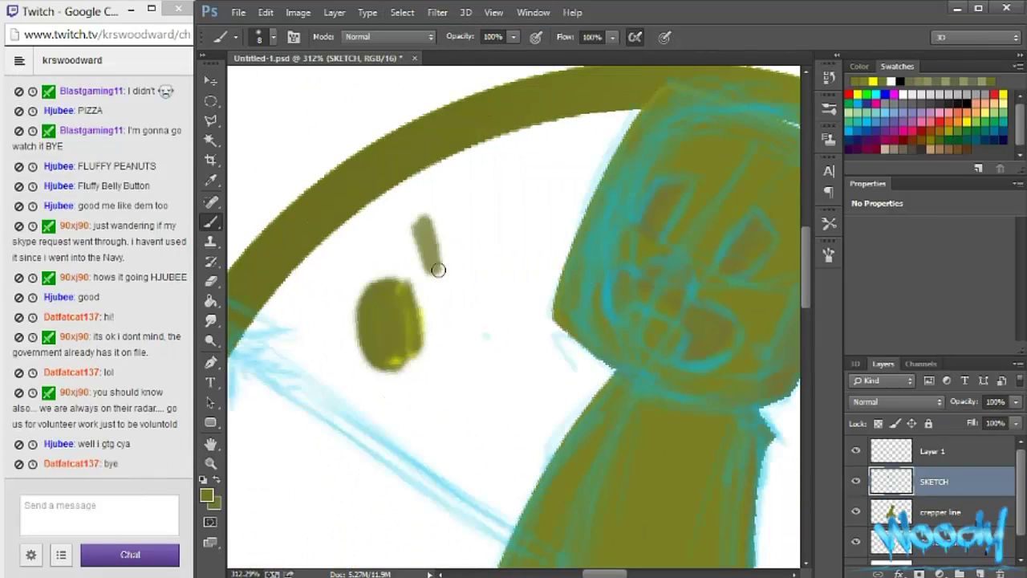
drag(438, 270, 421, 210)
drag(462, 257, 477, 193)
key(x)
drag(456, 261, 462, 228)
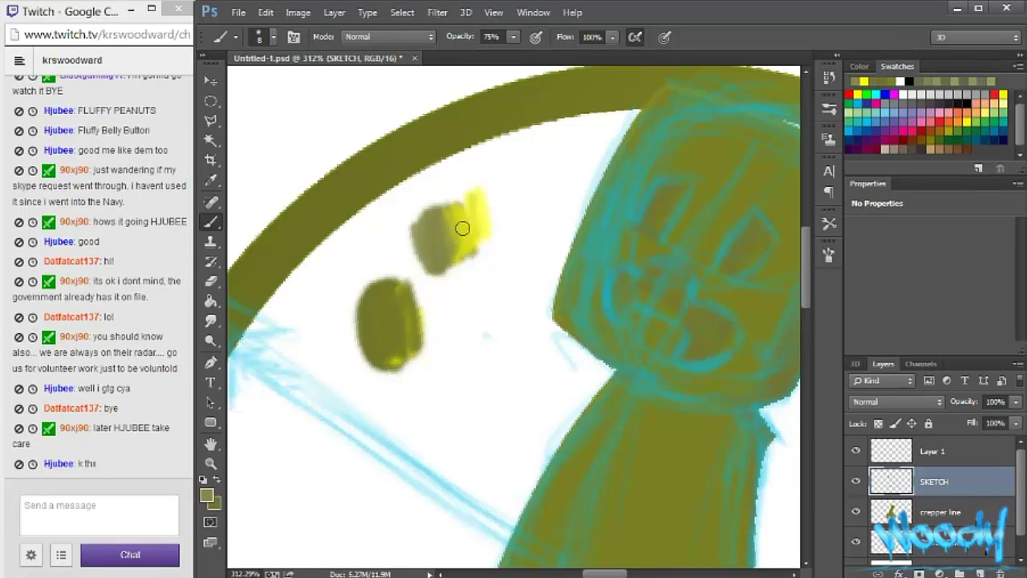
click(856, 482)
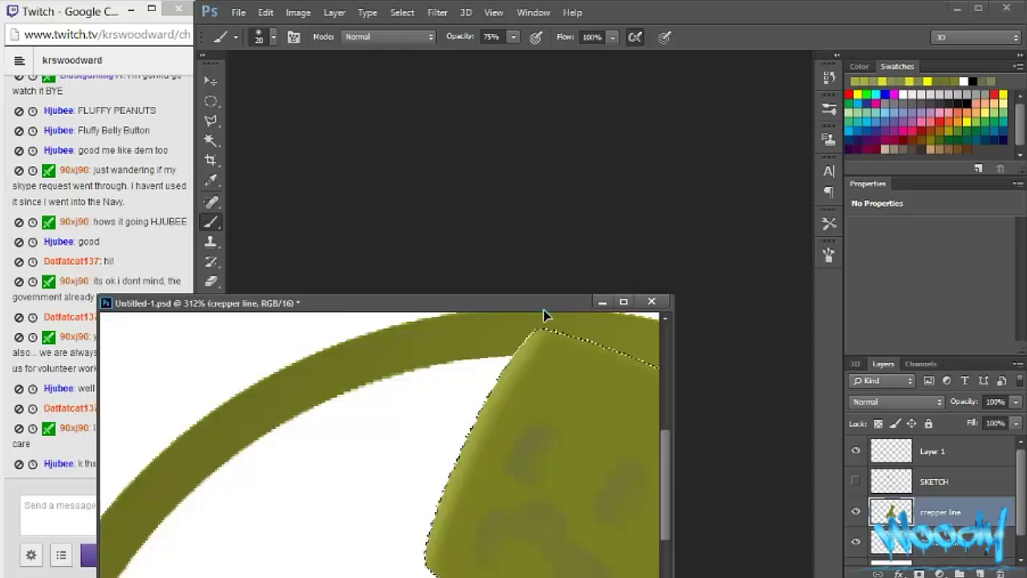
- Dock the floating document back as a tab
drag(516, 365, 562, 58)
right_click(646, 58)
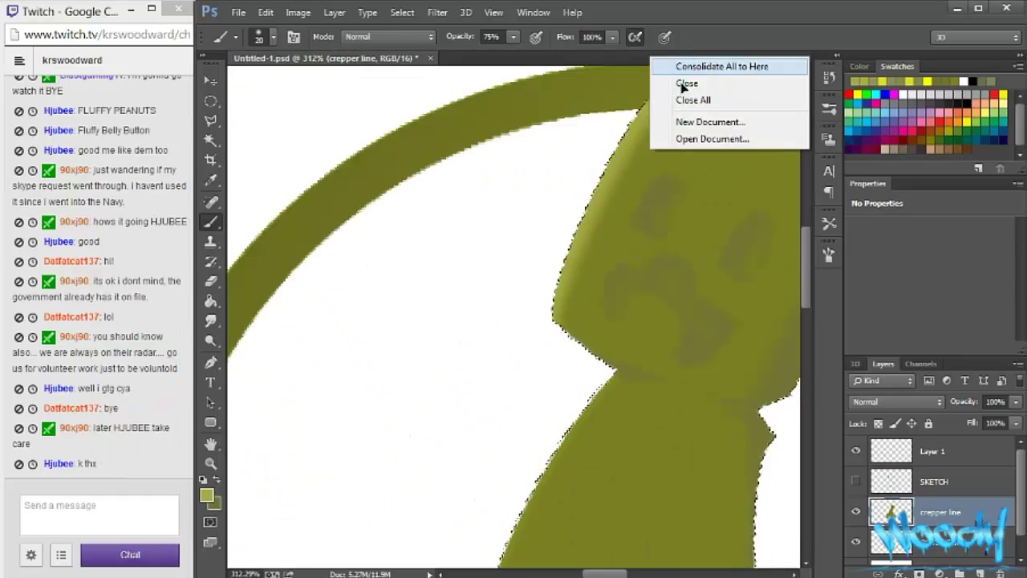
click(625, 161)
scroll(625, 160, down, 5)
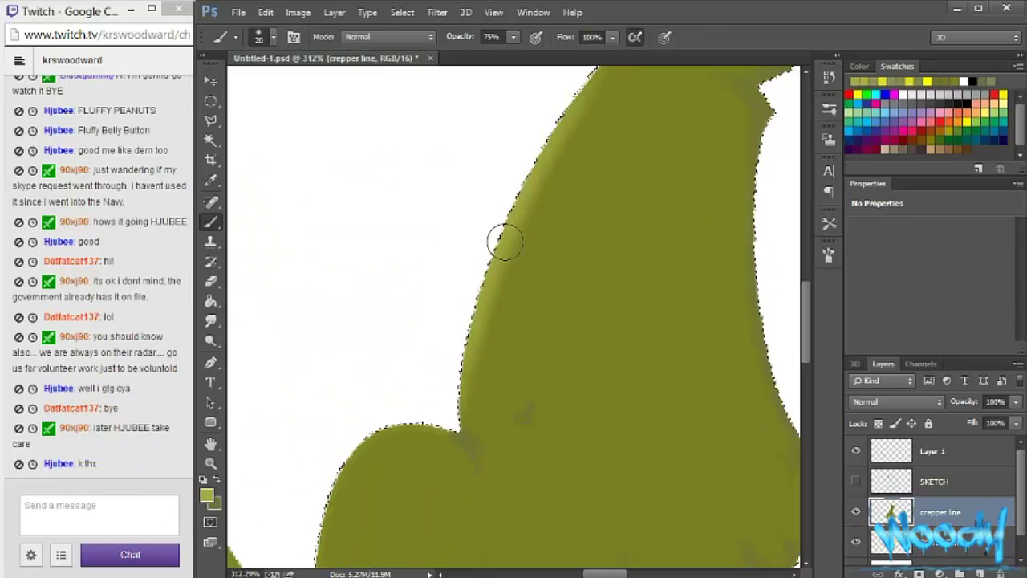
scroll(500, 235, down, 5)
scroll(632, 451, down, 3)
- Shrink the brush to a small size for fine edge work and check the brush presets
key(bracketleft)
key(bracketleft)
key(bracketleft)
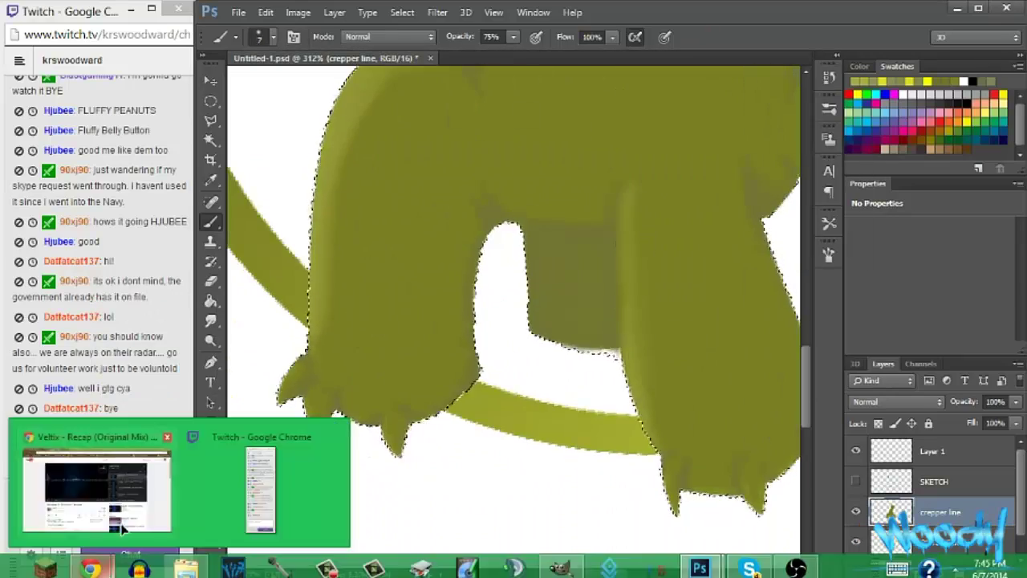
scroll(631, 361, up, 3)
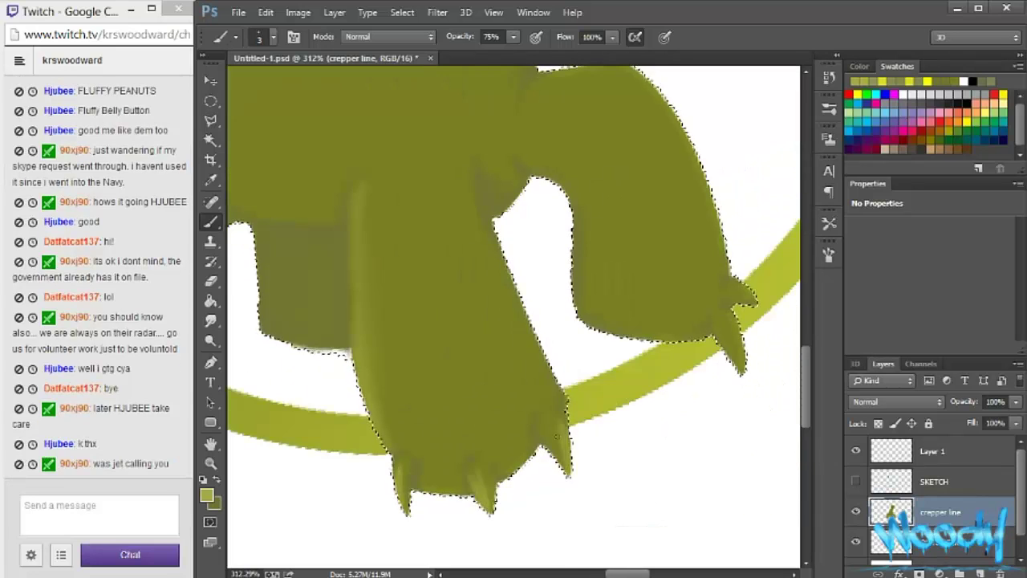
scroll(791, 309, left, 3)
key(bracketleft)
key(bracketleft)
key(bracketleft)
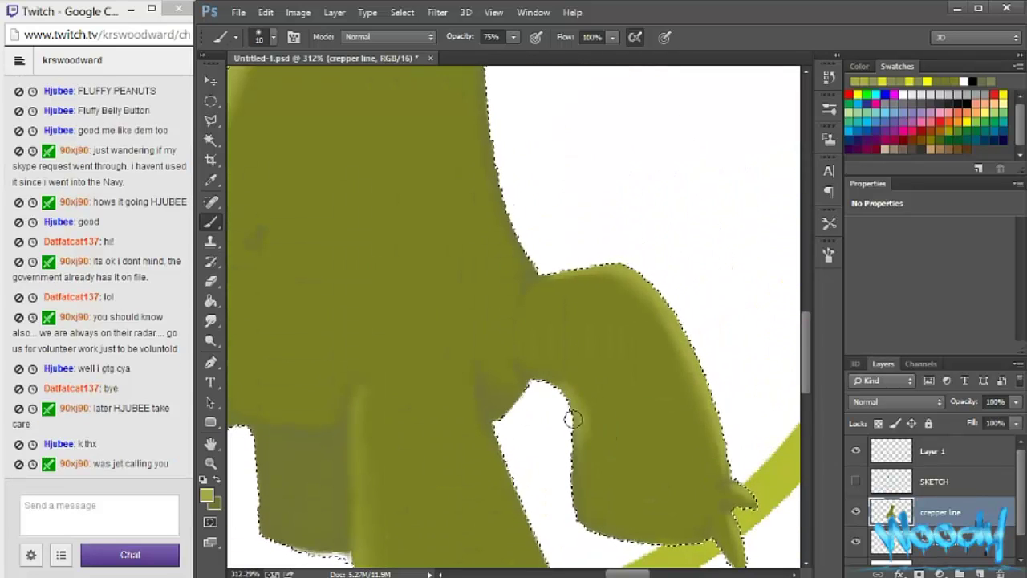
scroll(416, 244, up, 5)
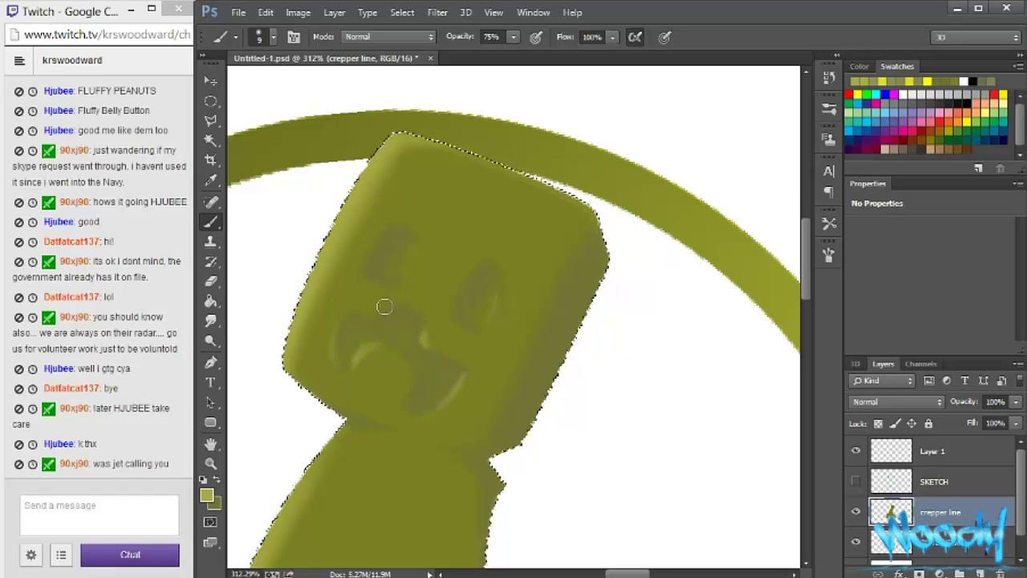
right_click(610, 314)
key(r)
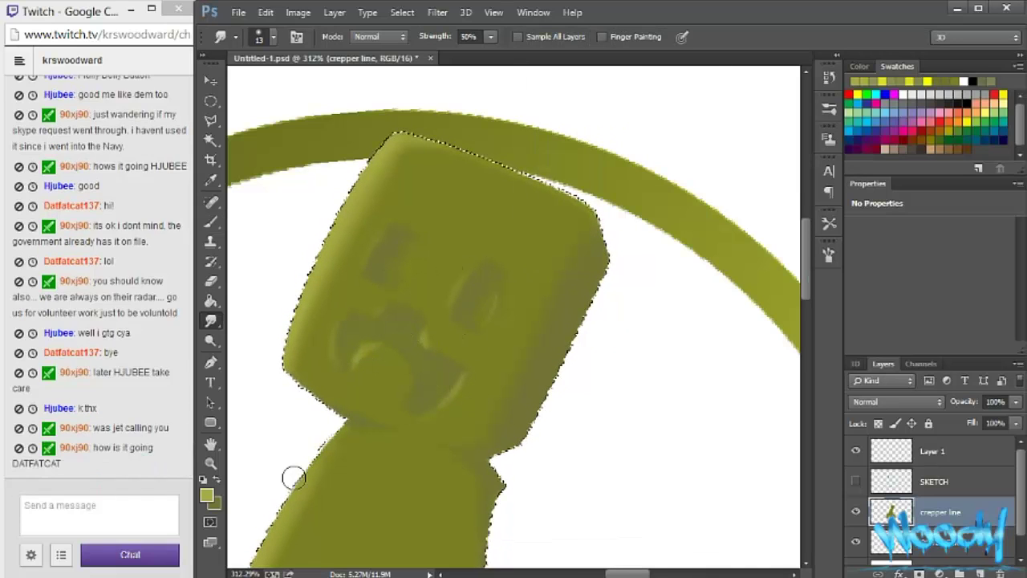
key(b)
- Resize the brush for broad body shading and the clawed feet while moving across the creeper
scroll(223, 311, down, 5)
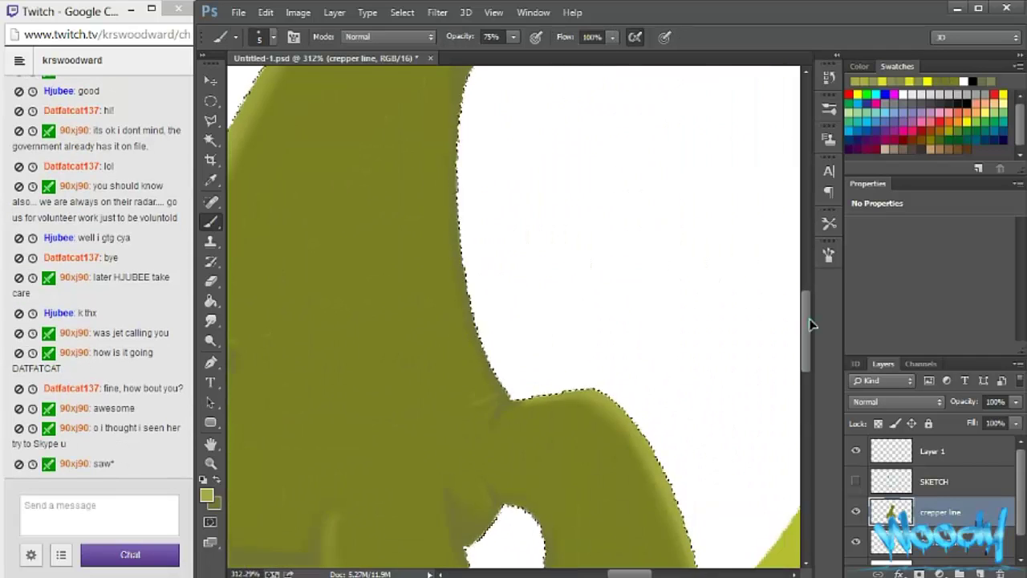
drag(807, 320, 807, 257)
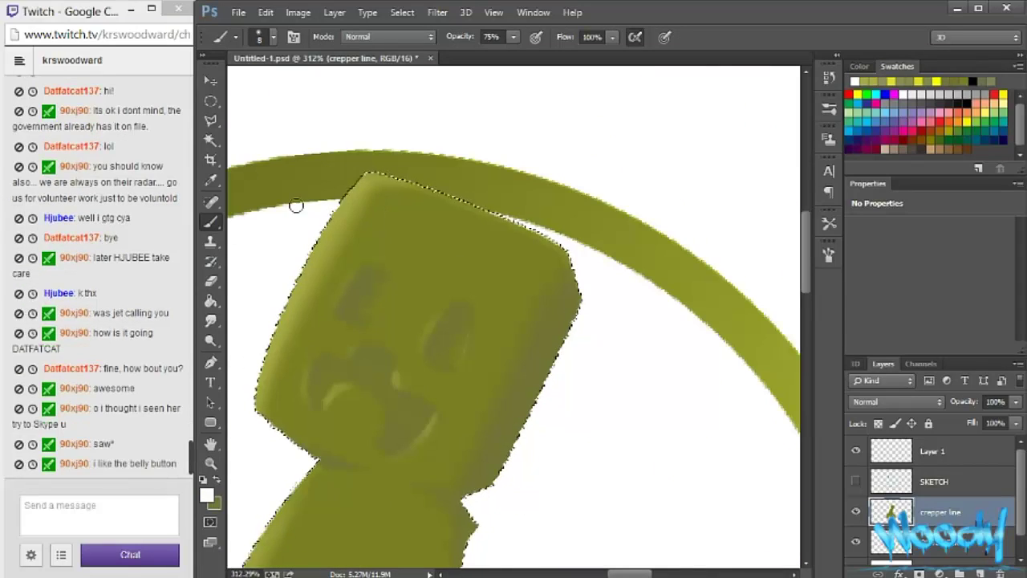
key(bracketright)
key(bracketright)
key(bracketright)
scroll(369, 270, down, 5)
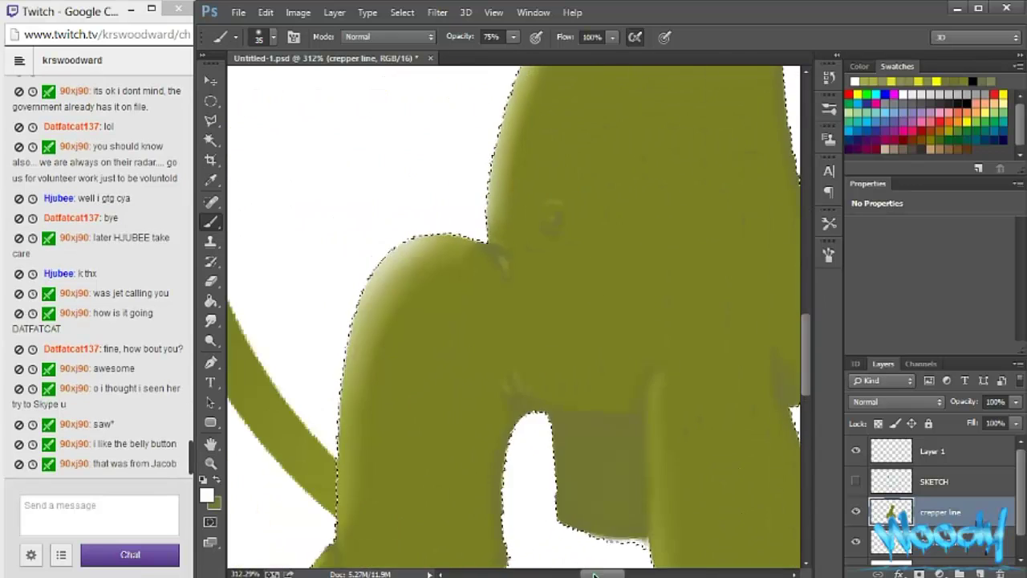
scroll(423, 182, down, 5)
key(bracketleft)
key(bracketleft)
key(bracketleft)
scroll(677, 442, down, 1)
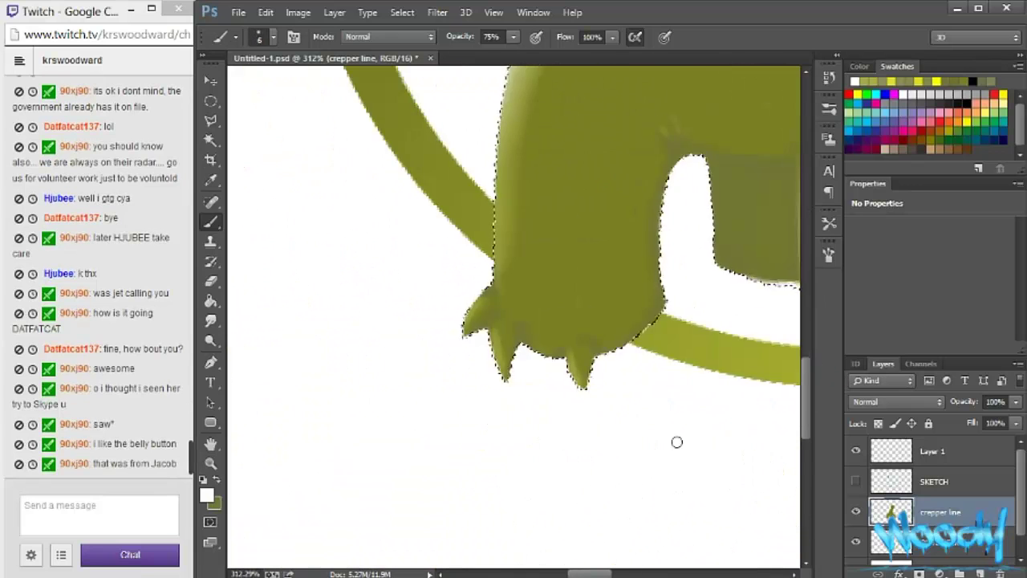
scroll(677, 442, up, 5)
scroll(500, 339, up, 5)
scroll(500, 340, up, 5)
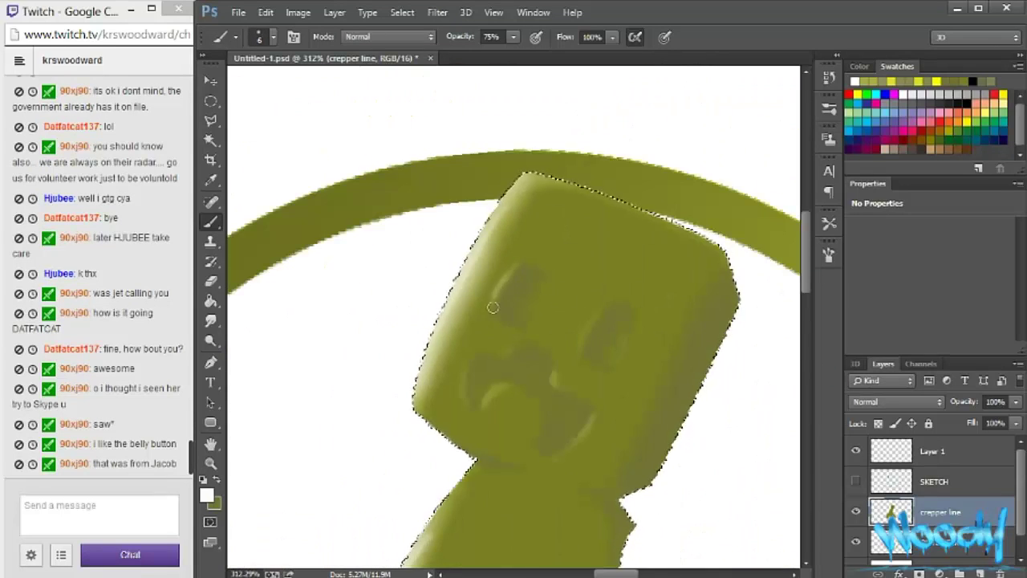
- Dab soft light highlights on the creeper's head and body
key(bracketright)
key(bracketright)
key(bracketright)
click(539, 210)
click(561, 241)
scroll(562, 240, down, 5)
click(393, 253)
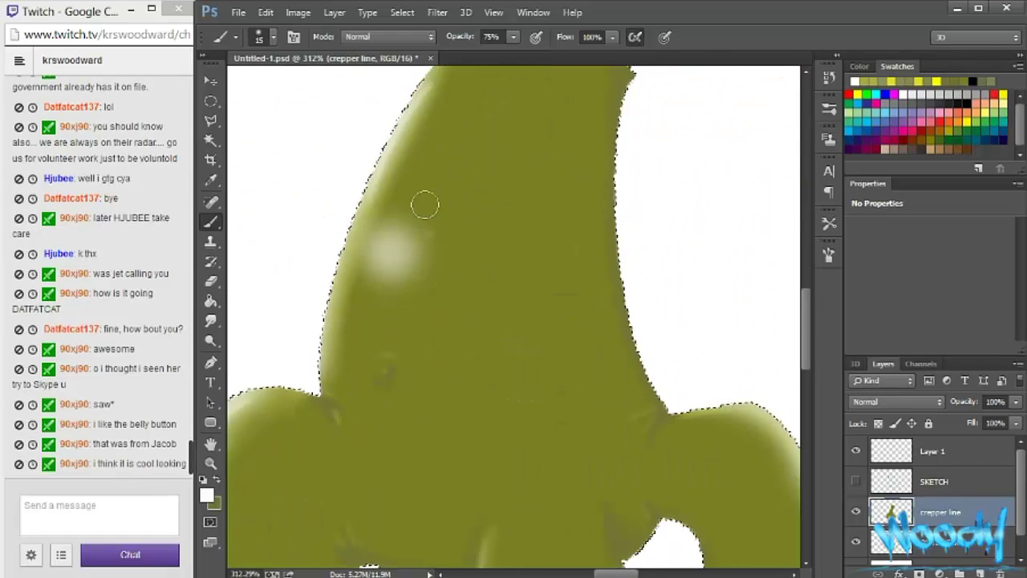
click(489, 183)
- Fit the whole creeper in view and switch to the Smudge tool with a smaller brush
key(ctrl+0)
key(bracketleft)
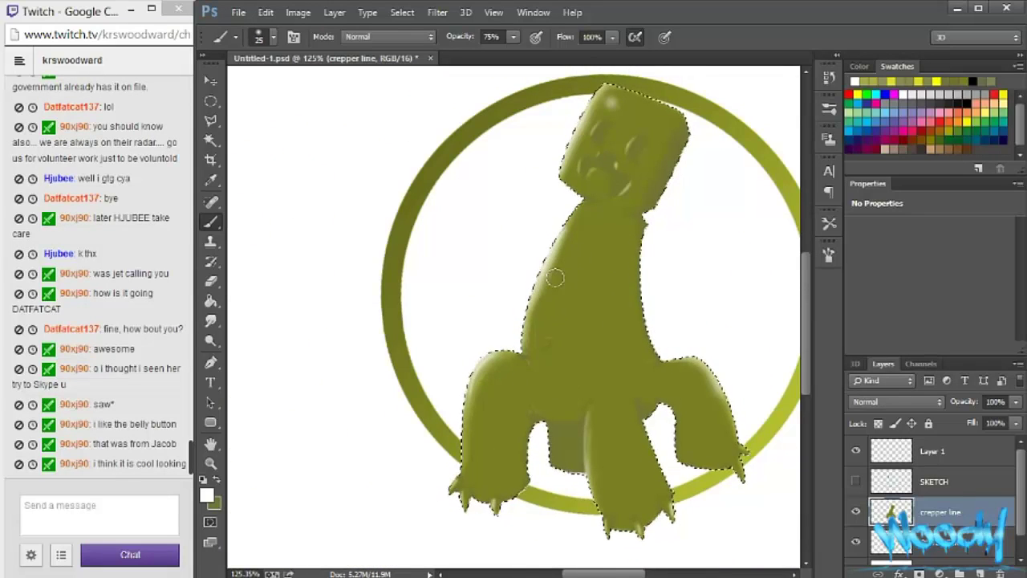
key(r)
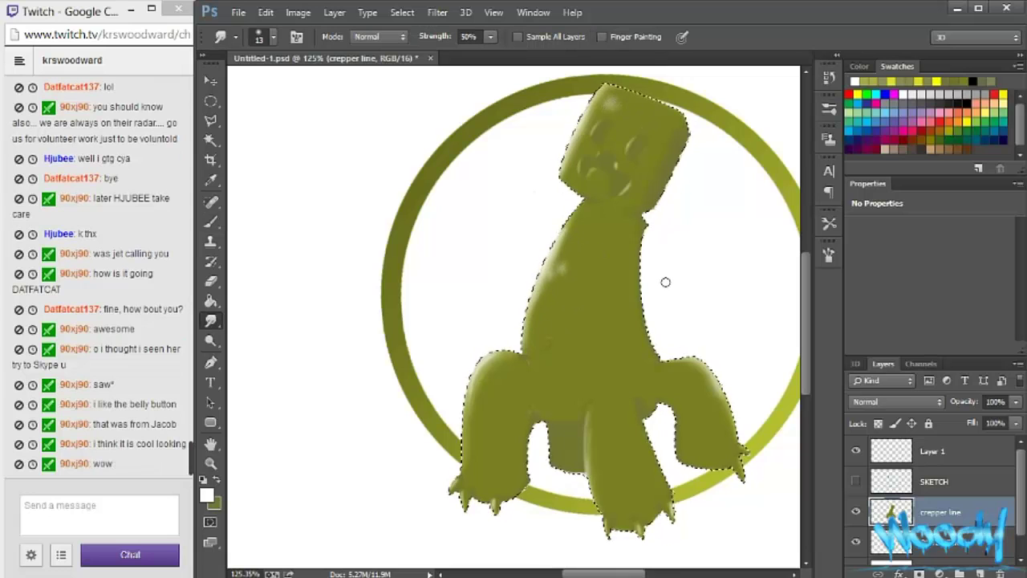
scroll(428, 365, up, 3)
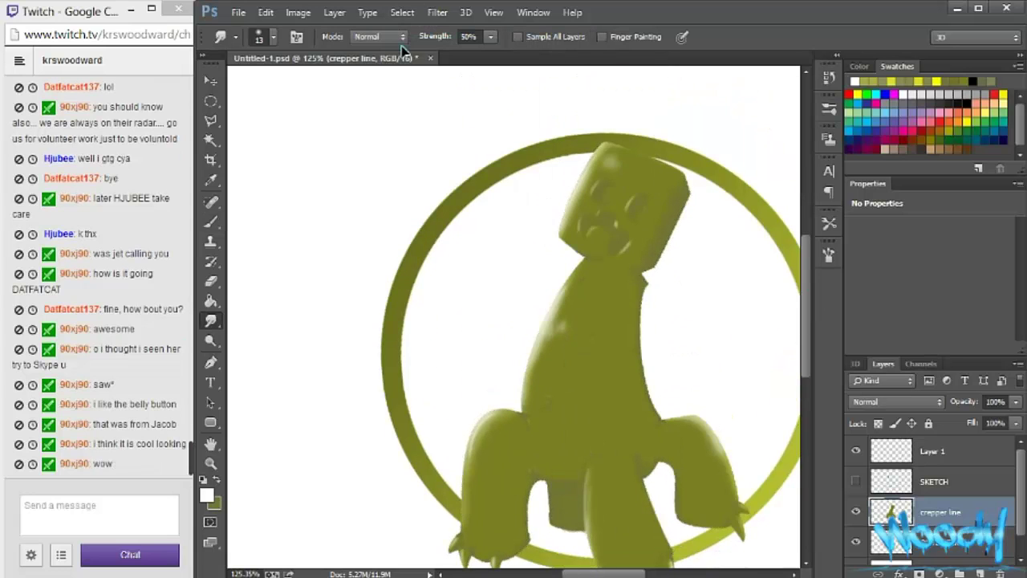
- Pick olive green and draw a two-point Pen path diagonally across the ring
key(p)
right_click(507, 211)
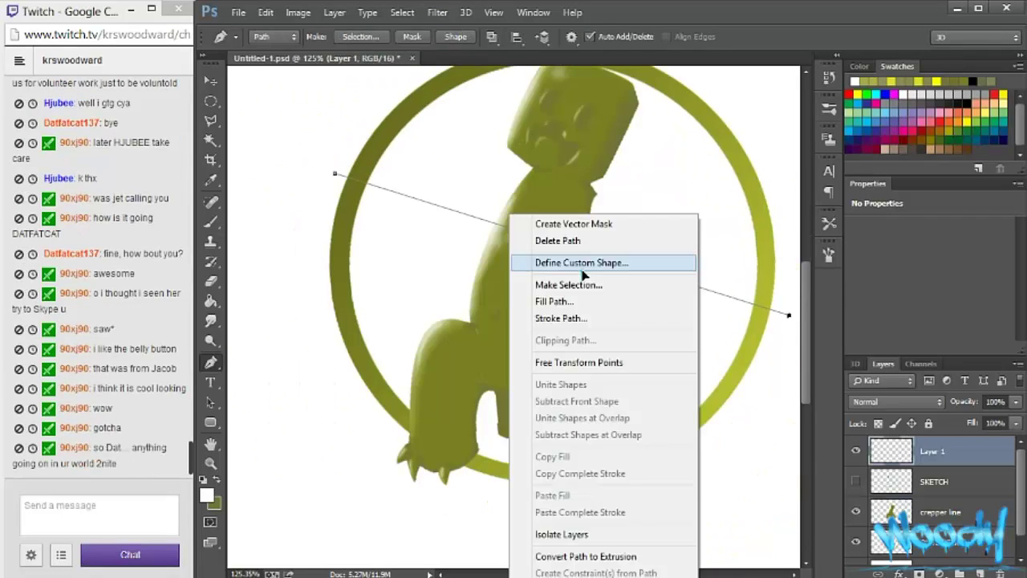
key(Escape)
key(b)
alt+click(488, 264)
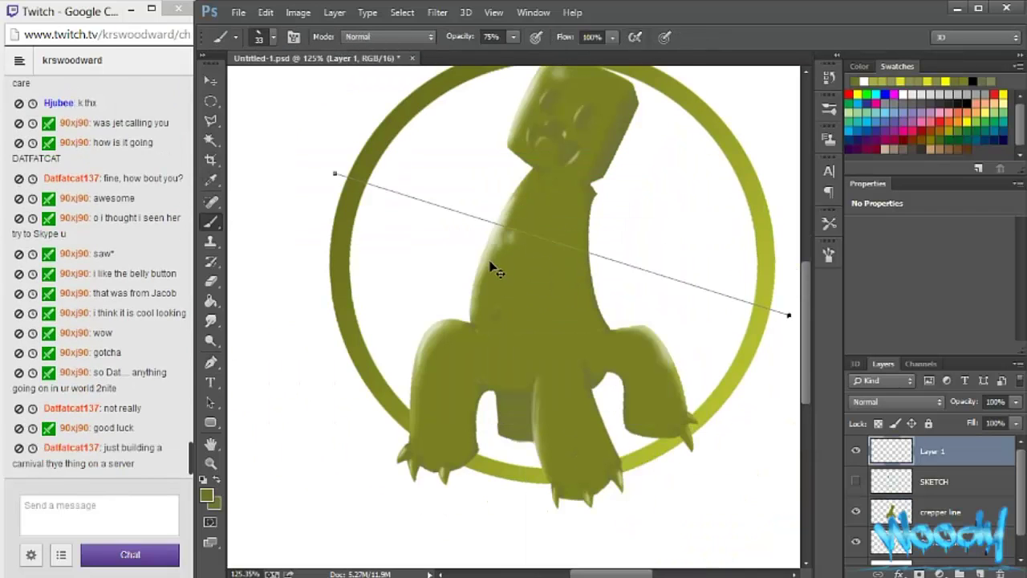
key(p)
click(749, 318)
- Stroke the diagonal path with a thick olive brush line
right_click(606, 216)
click(493, 192)
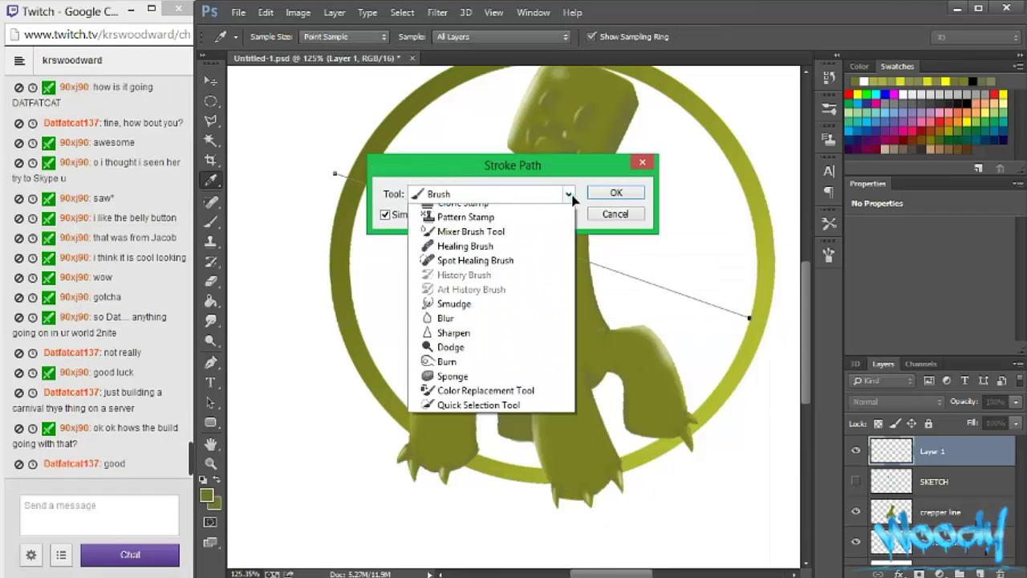
click(458, 210)
click(612, 194)
key(b)
right_click(506, 222)
key(Return)
key(p)
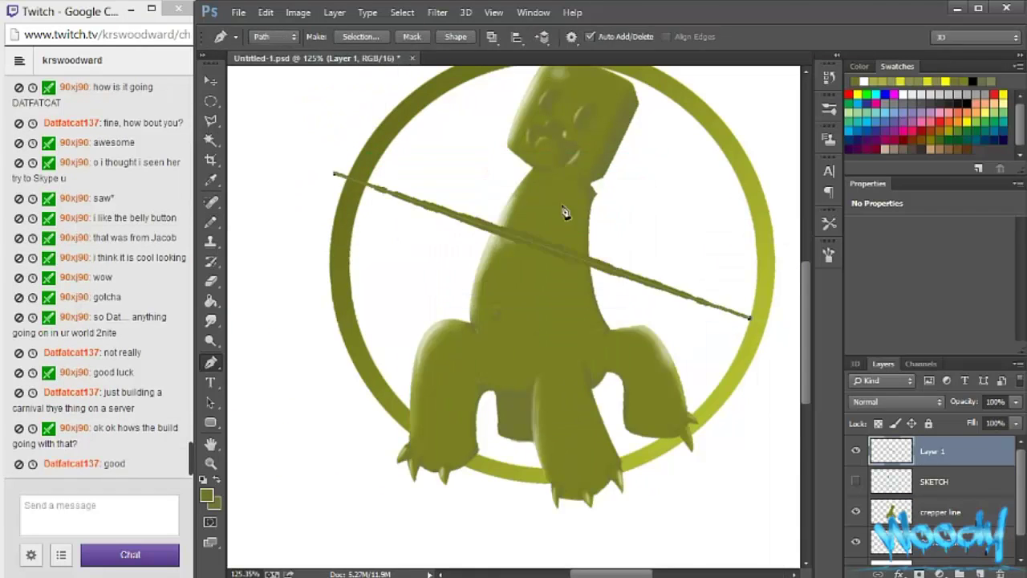
- Lasso-select the stroked line and bucket-fill it solid olive on Layer 1, then deselect
key(alt+bracketleft)
key(l)
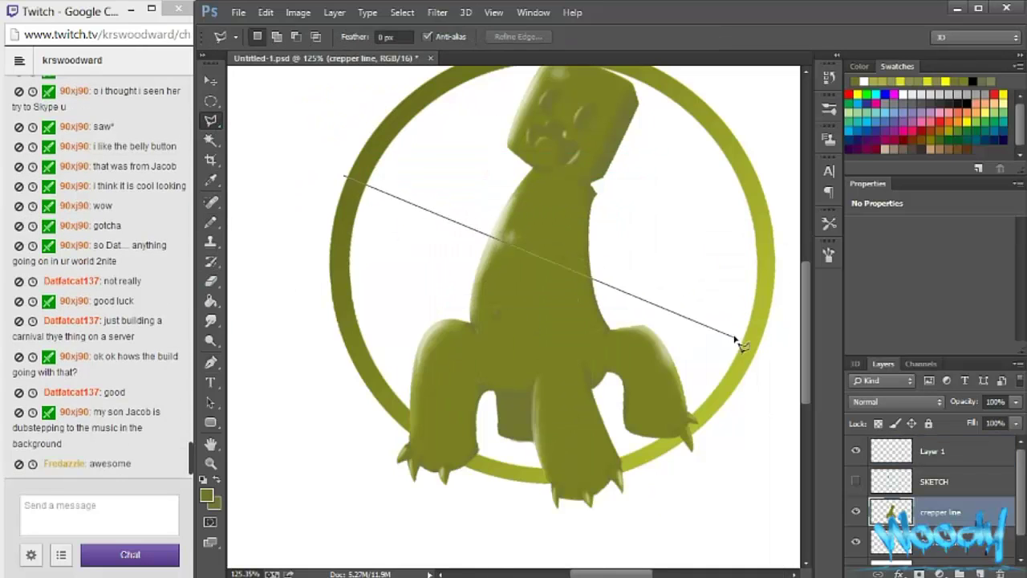
click(345, 172)
key(g)
key(alt+bracketright)
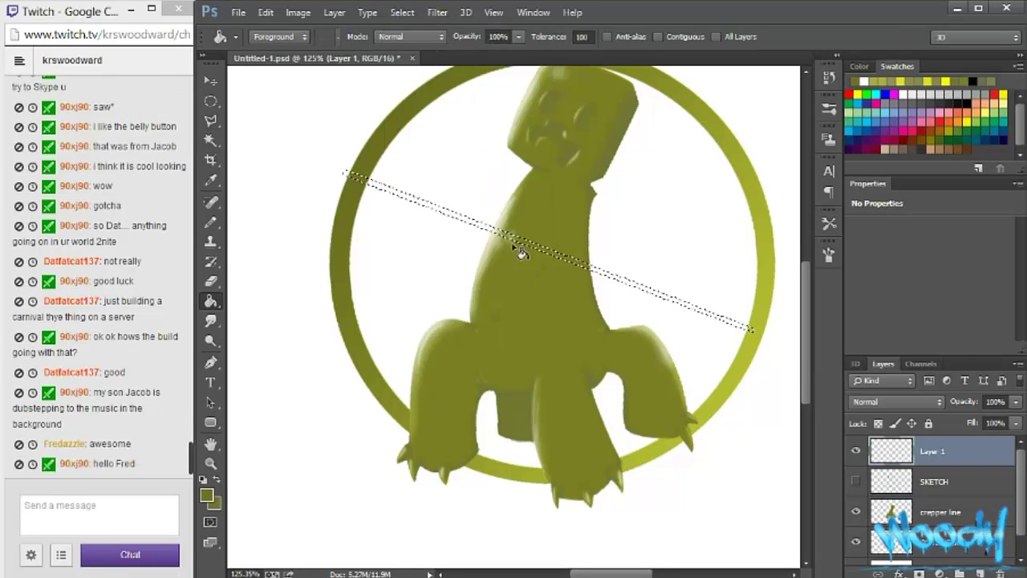
click(402, 12)
key(ctrl+d)
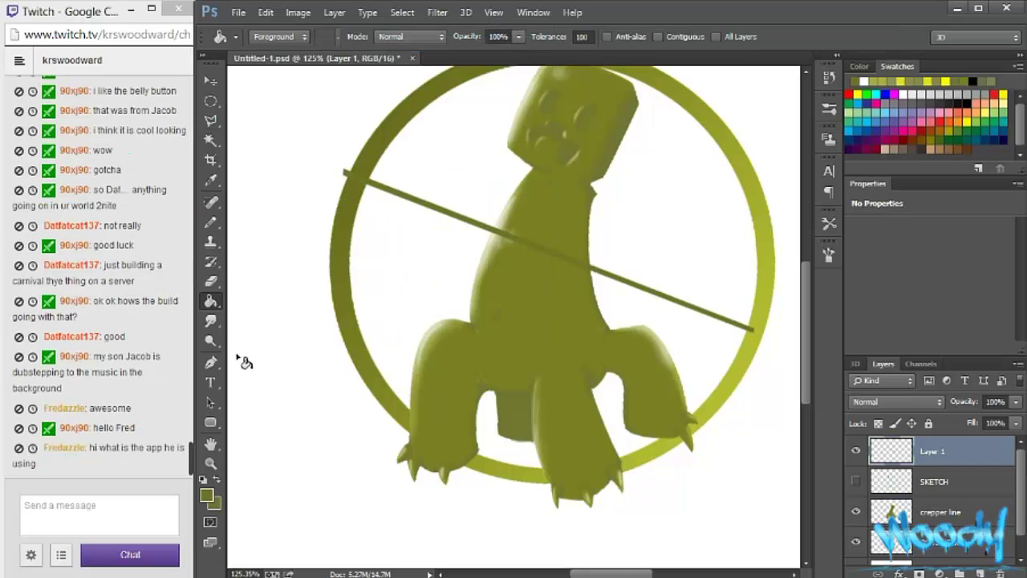
click(565, 262)
key(ctrl+d)
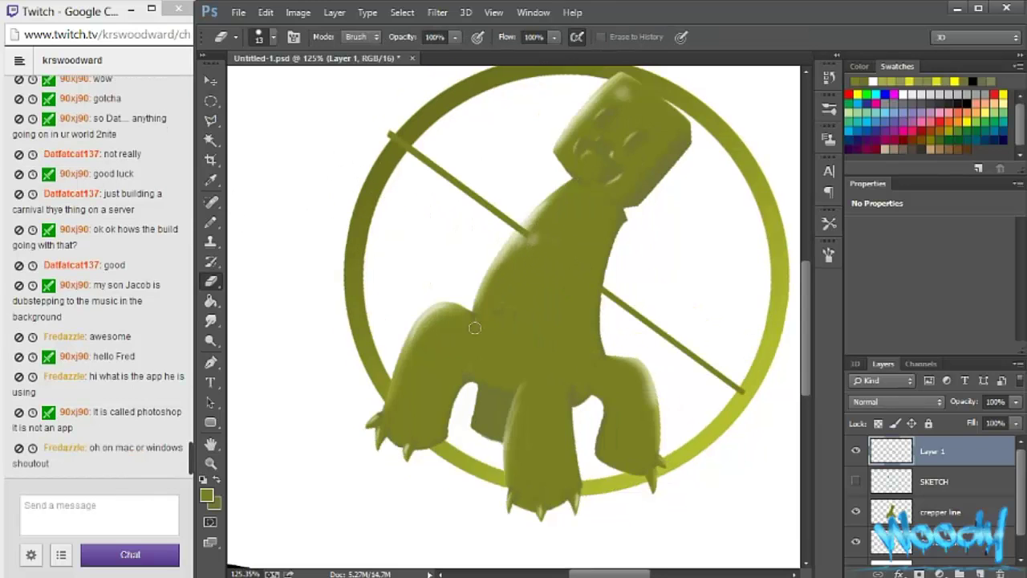
- Rotate the view along the arrow and shrink the brush to size 10 for the arrowhead
drag(315, 205, 518, 275)
scroll(510, 280, up, 3)
key(bracketleft)
key(bracketleft)
key(bracketleft)
key(bracketleft)
key(bracketleft)
key(bracketleft)
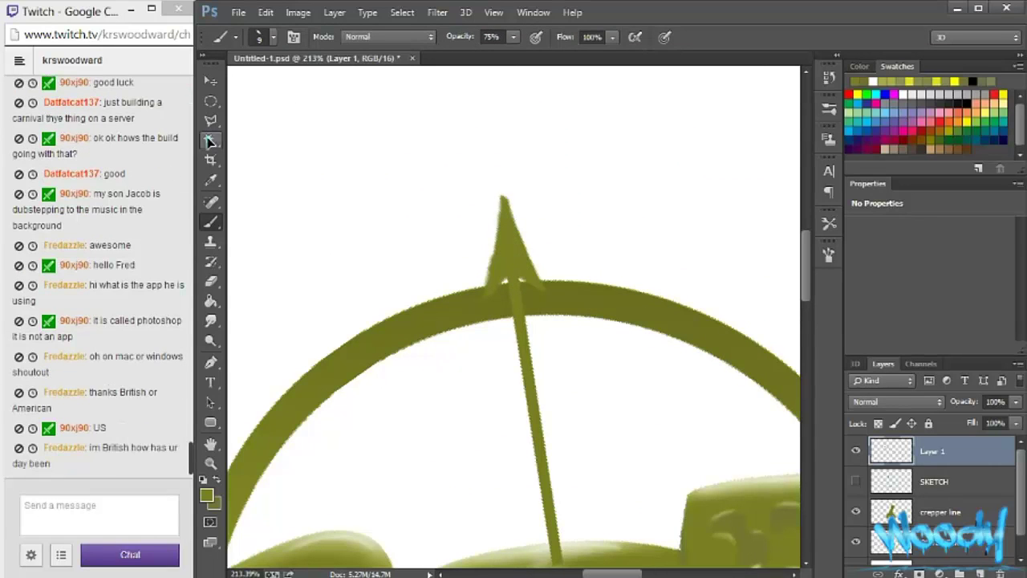
key(b)
scroll(611, 379, down, 5)
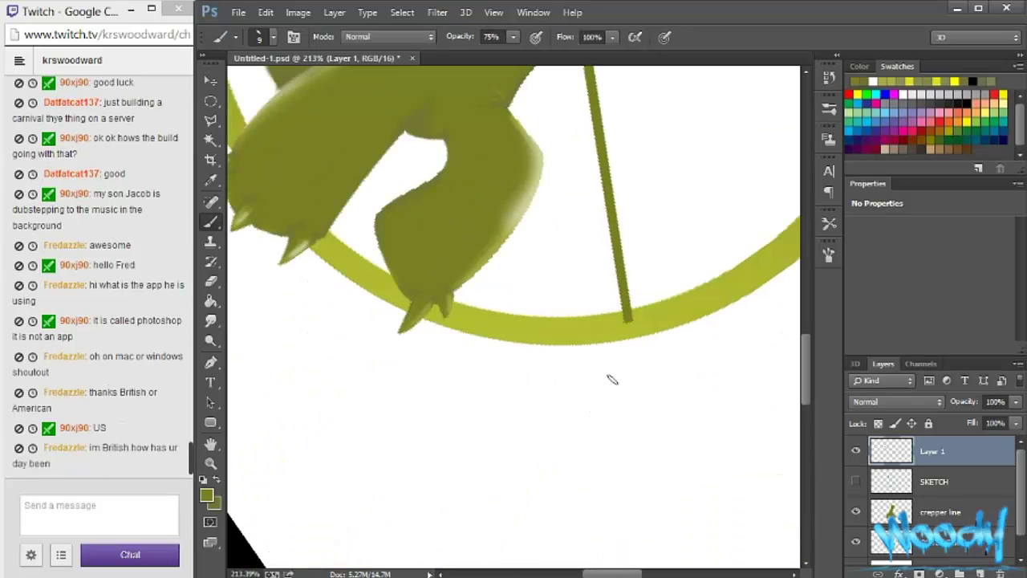
- Paint and fill a green diamond fletching below the ring, then select it with the Rectangular Marquee
drag(560, 551, 556, 479)
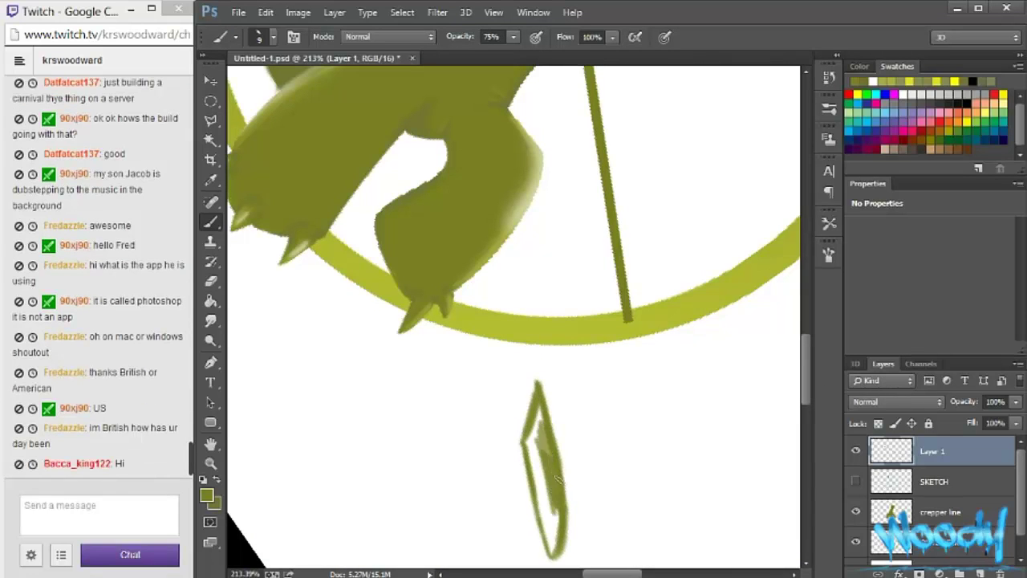
drag(552, 552, 550, 493)
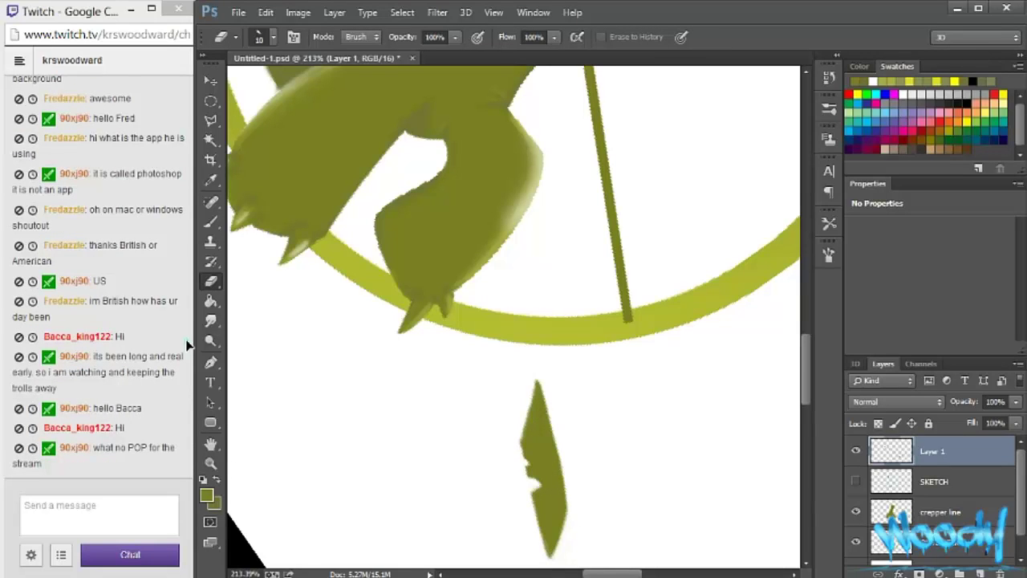
key(m)
drag(434, 355, 530, 504)
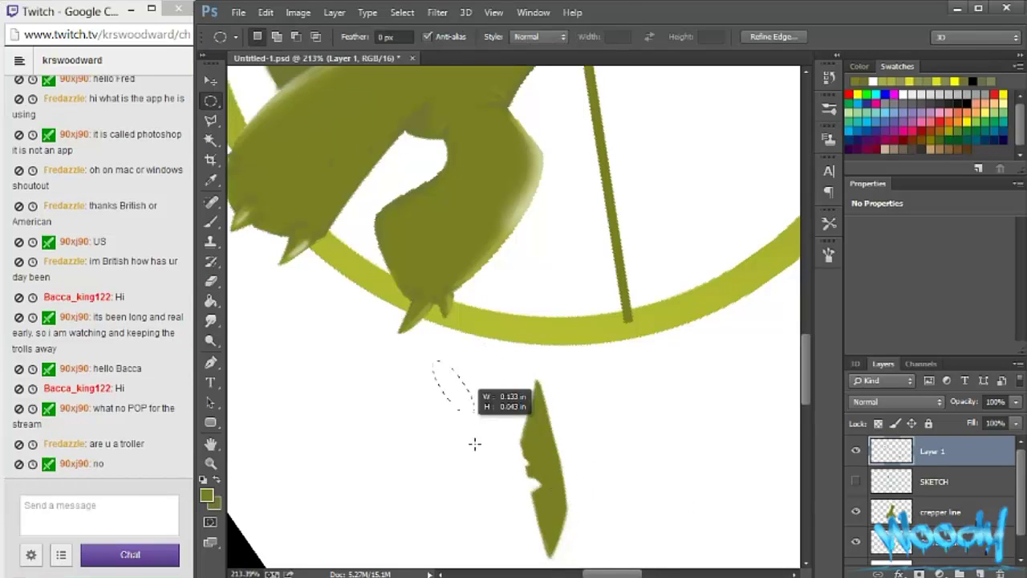
key(shift+m)
drag(434, 356, 573, 525)
- Duplicate the fletching onto new layers and rotate the leaf copies along the shaft
key(ctrl+j)
key(ctrl+t)
drag(602, 241, 609, 267)
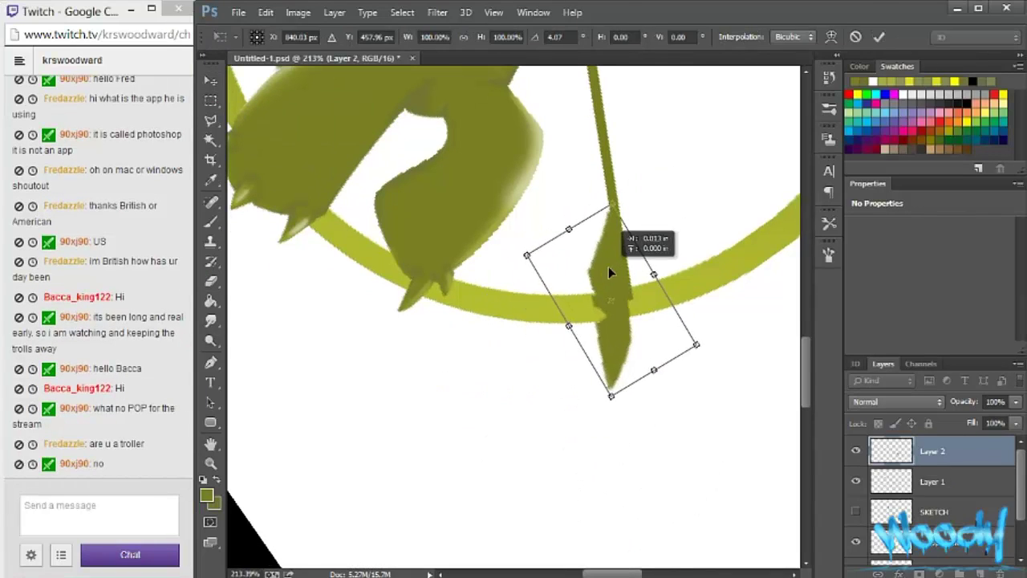
mouse_move(653, 356)
mouse_down()
mouse_move(582, 149)
mouse_move(654, 268)
mouse_move(625, 283)
mouse_up()
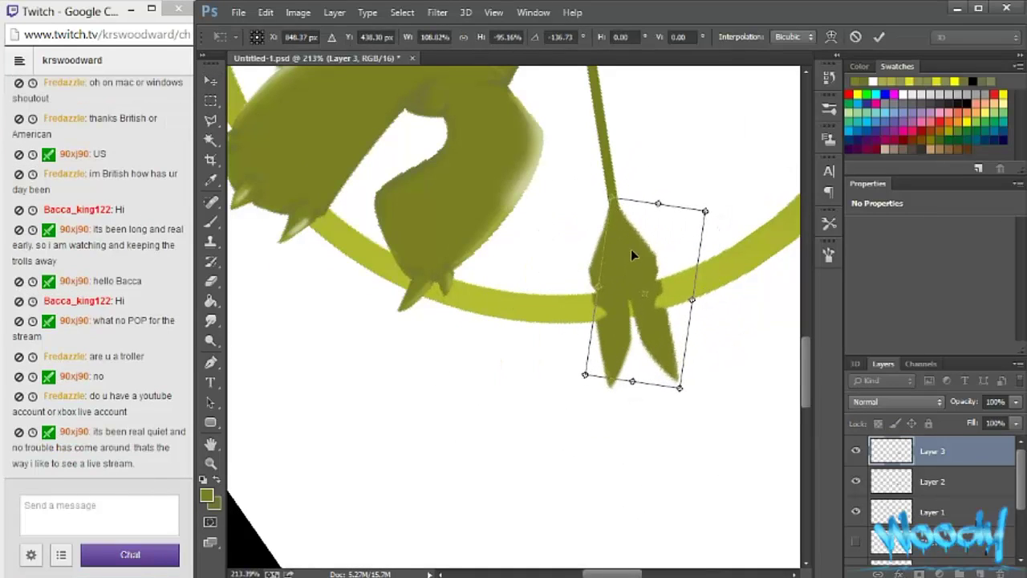
key(Return)
- Erase the leaf edges on Layers 2 and 3 with the eraser at 18% strength
key(b)
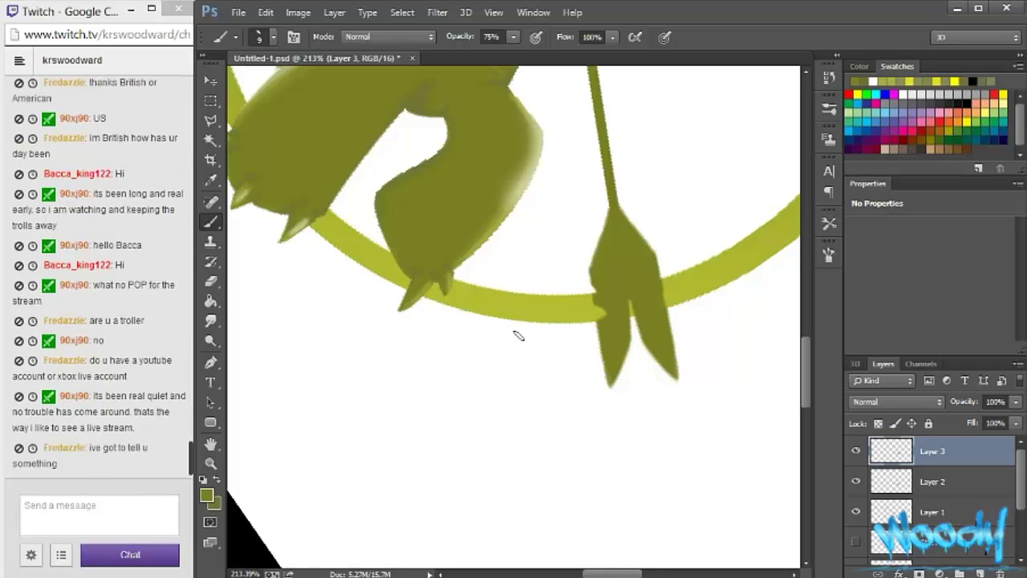
key(e)
key(Escape)
right_click(578, 282)
key(alt+bracketleft)
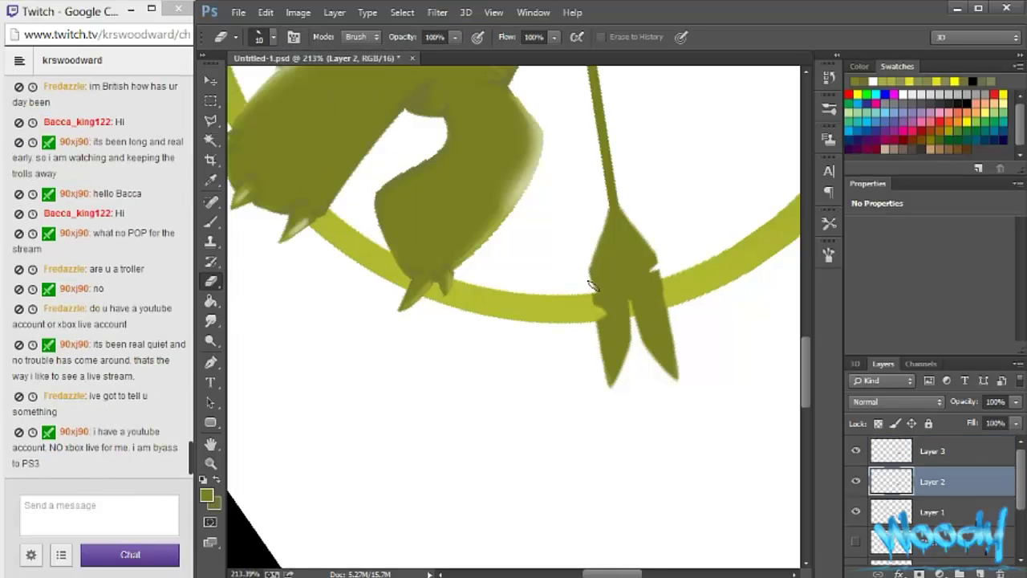
click(273, 41)
key(Escape)
key(alt+bracketright)
scroll(545, 375, up, 10)
key(1)
key(8)
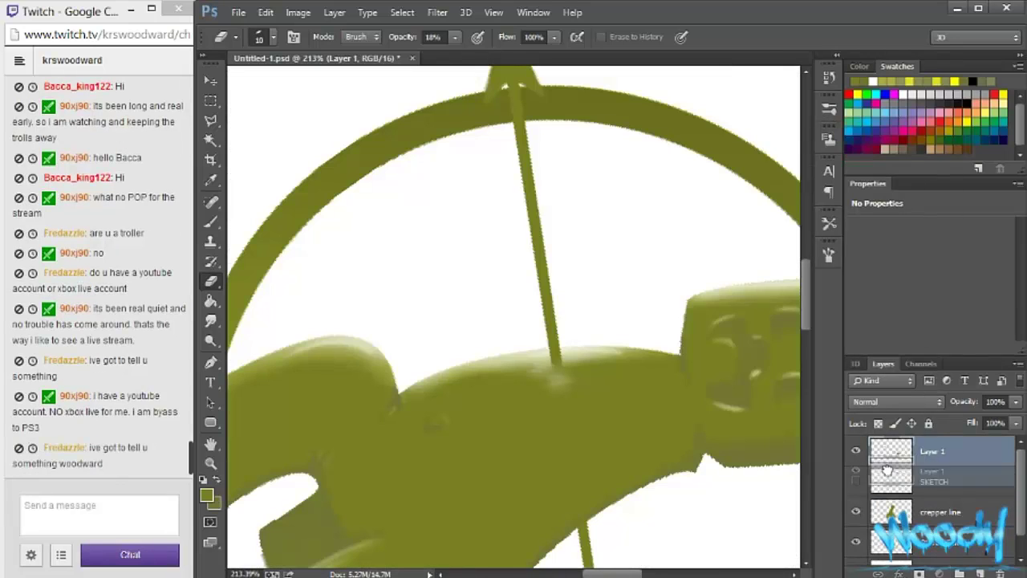
- Merge Layers 1–3 into crepper line, load its outline as a selection, and set the brush to 75%
right_click(345, 402)
key(Return)
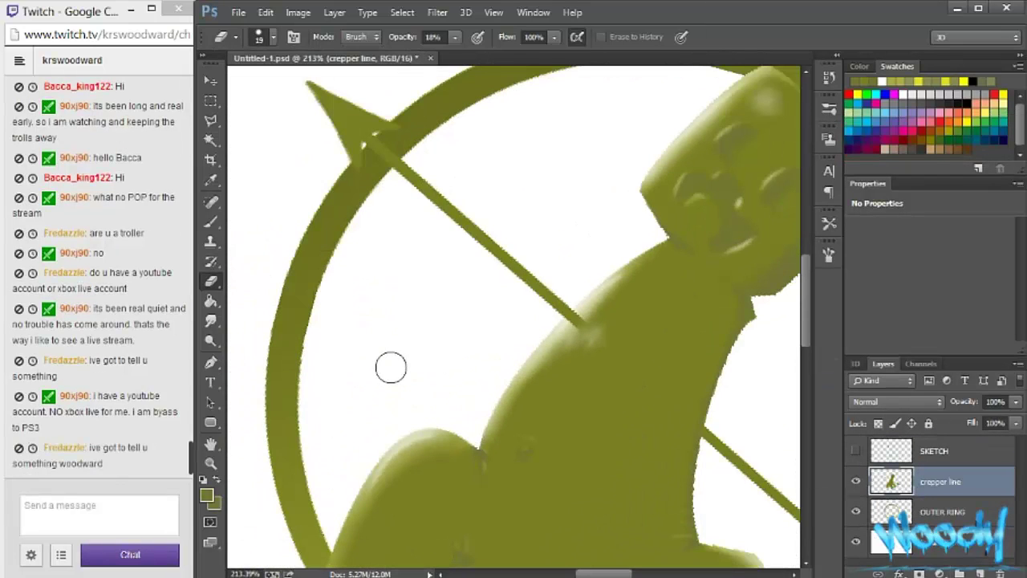
key(w)
click(240, 132)
key(b)
click(235, 37)
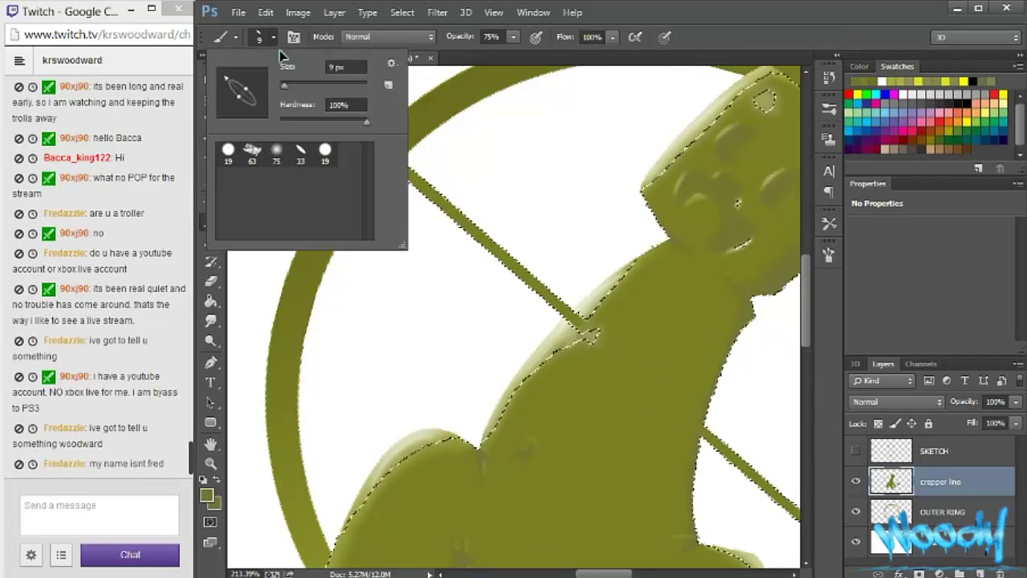
key(Escape)
key(7)
key(5)
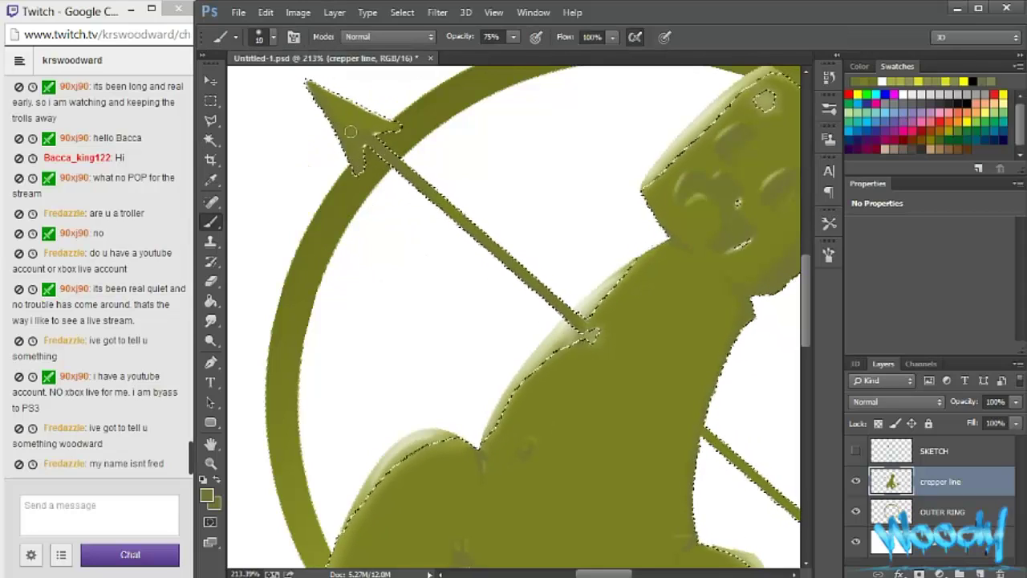
scroll(592, 336, up, 5)
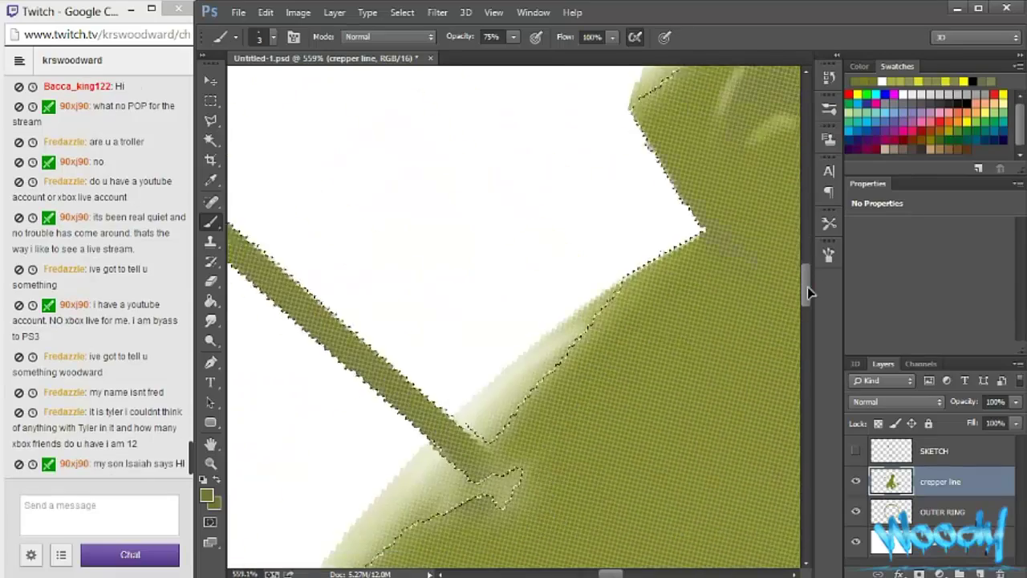
- Tidy stray paint on the arrow and leaf edges with the eraser at 2 then 1 pixel
drag(307, 282, 241, 121)
scroll(317, 259, up, 5)
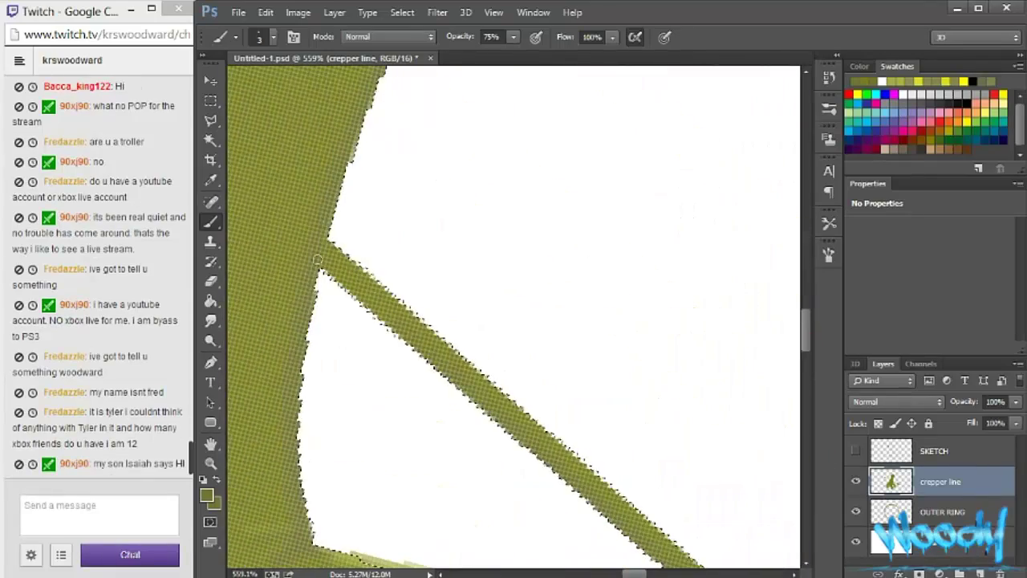
scroll(389, 323, down, 5)
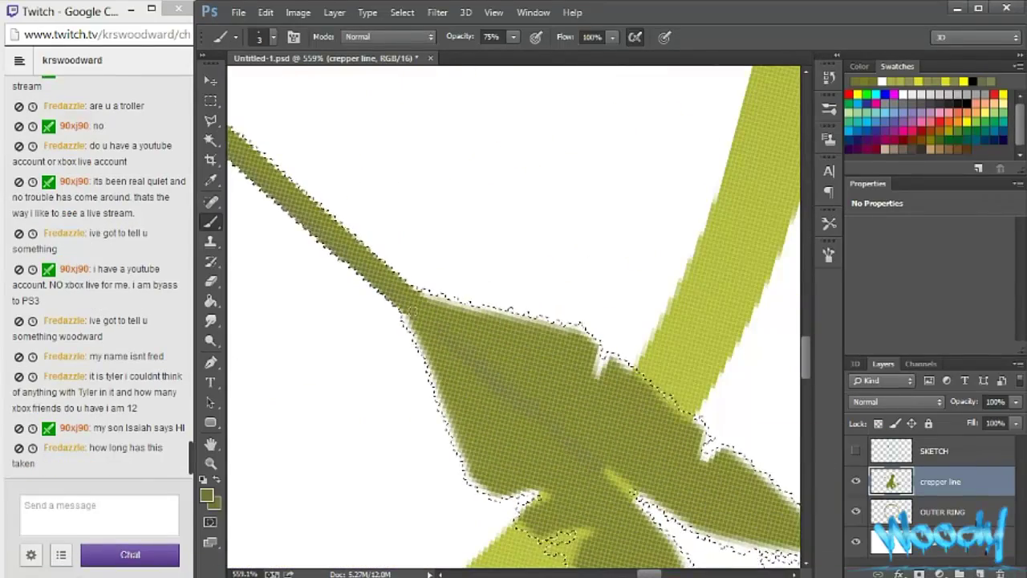
scroll(516, 502, down, 2)
scroll(497, 190, down, 2)
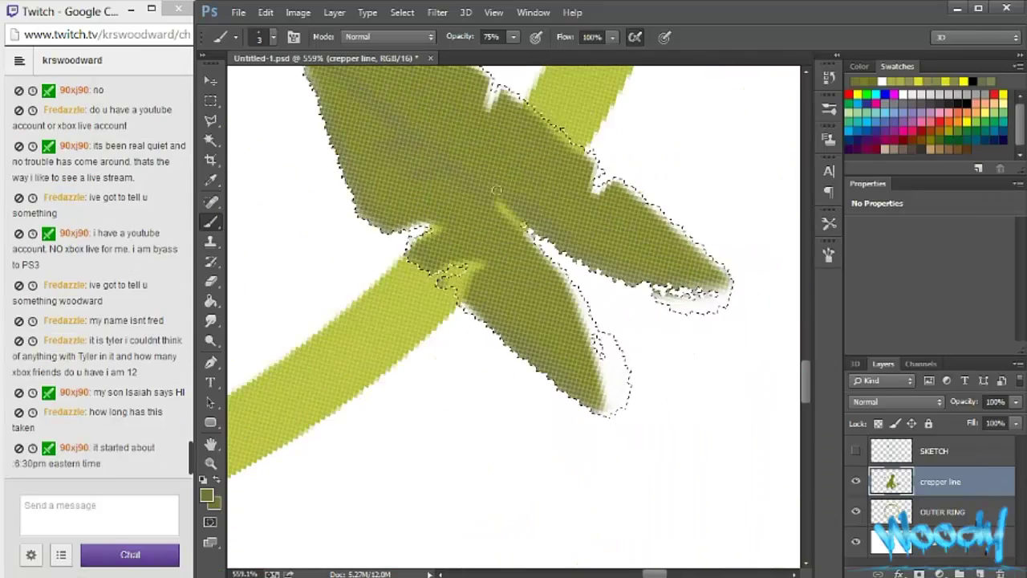
scroll(495, 96, up, 1)
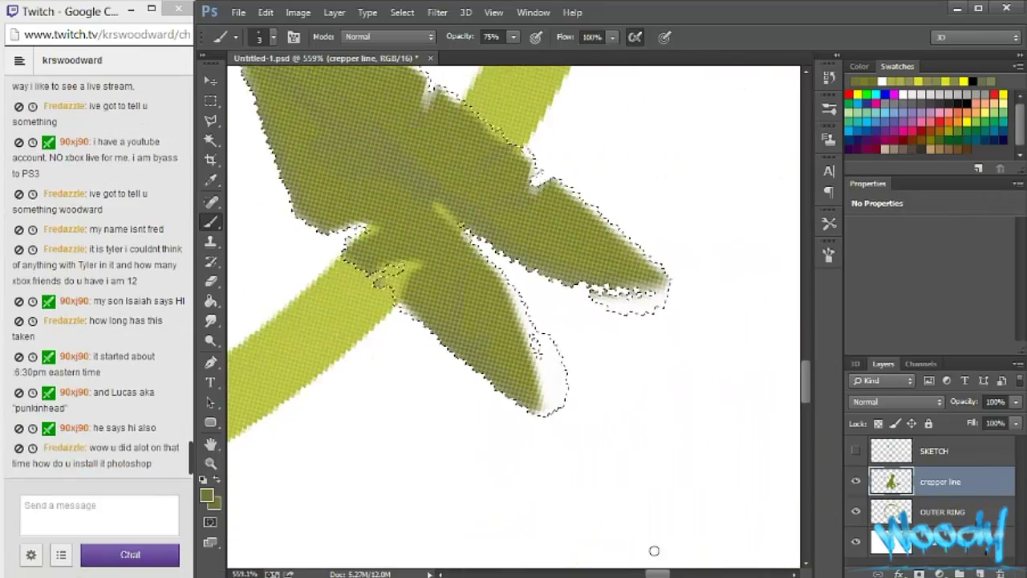
scroll(601, 394, up, 1)
scroll(524, 330, up, 2)
key(e)
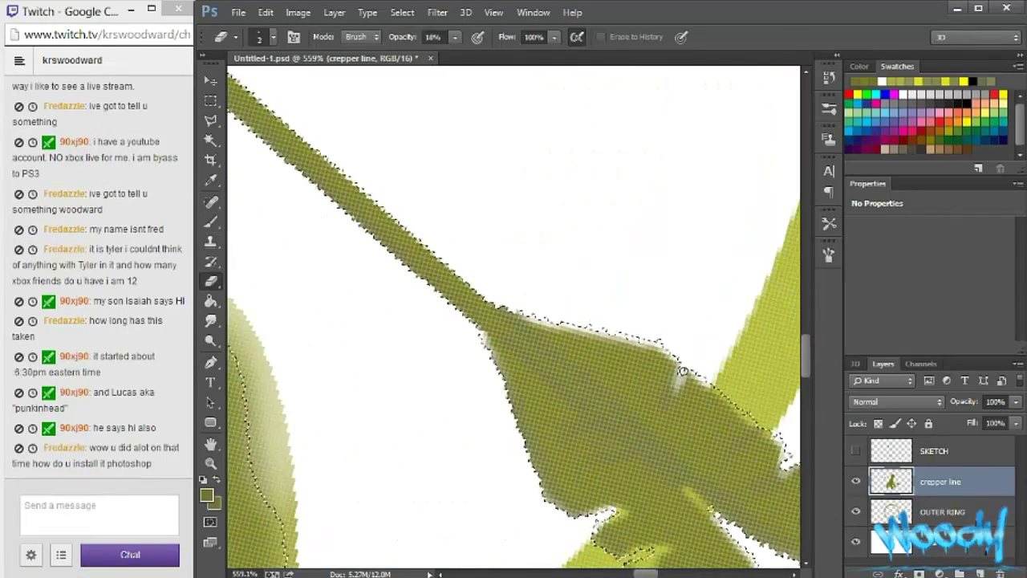
scroll(615, 312, down, 2)
scroll(614, 312, down, 1)
click(456, 37)
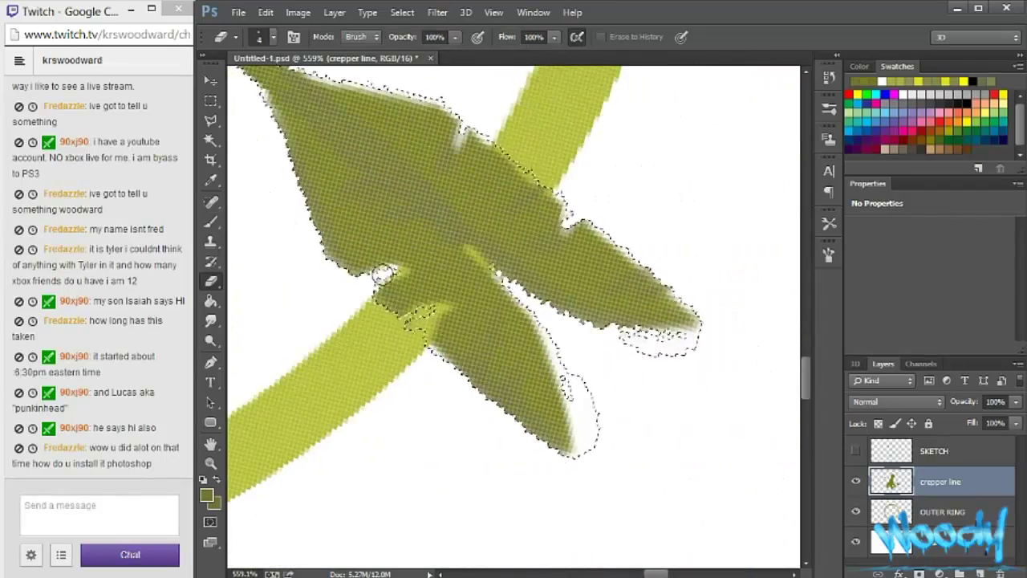
key(bracketleft)
key(bracketleft)
scroll(809, 373, up, 3)
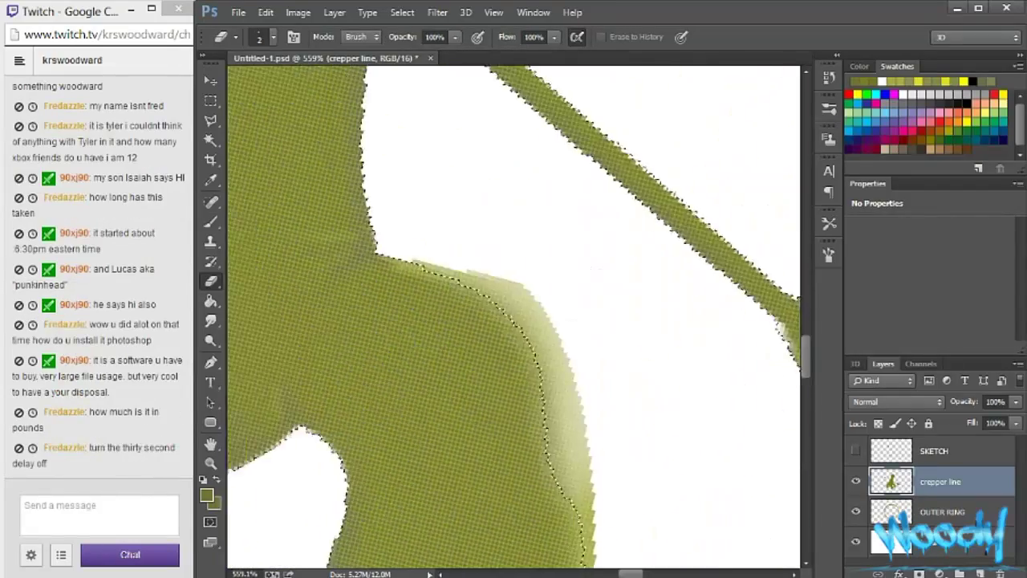
key(bracketleft)
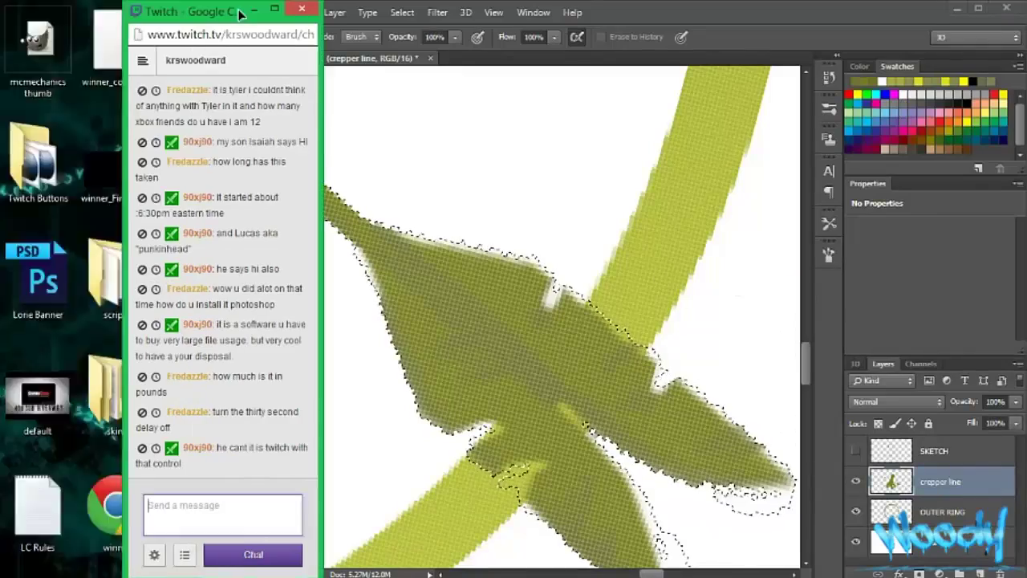
scroll(390, 385, up, 3)
scroll(348, 230, left, 3)
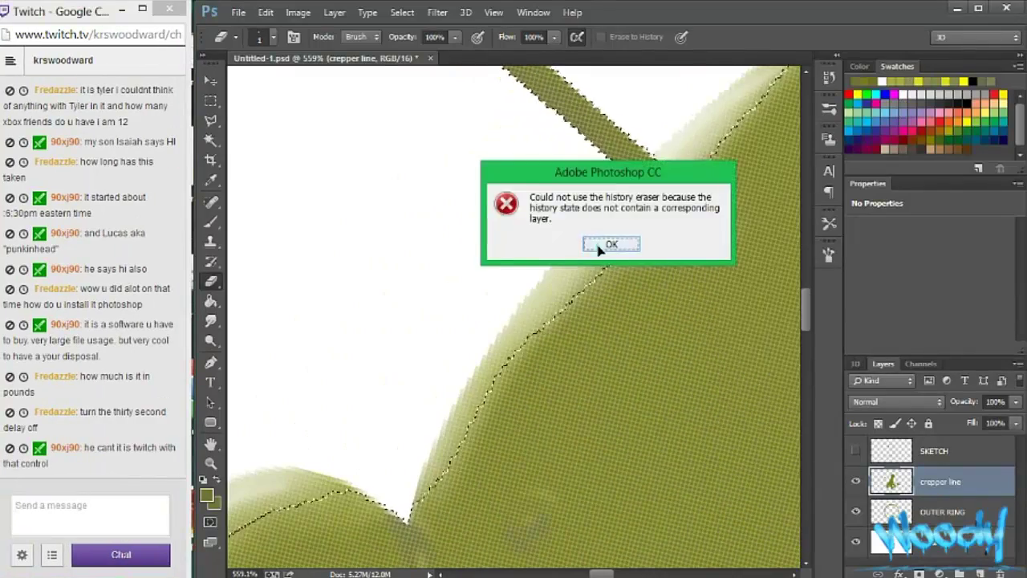
key(Return)
scroll(514, 321, up, 2)
scroll(513, 321, up, 3)
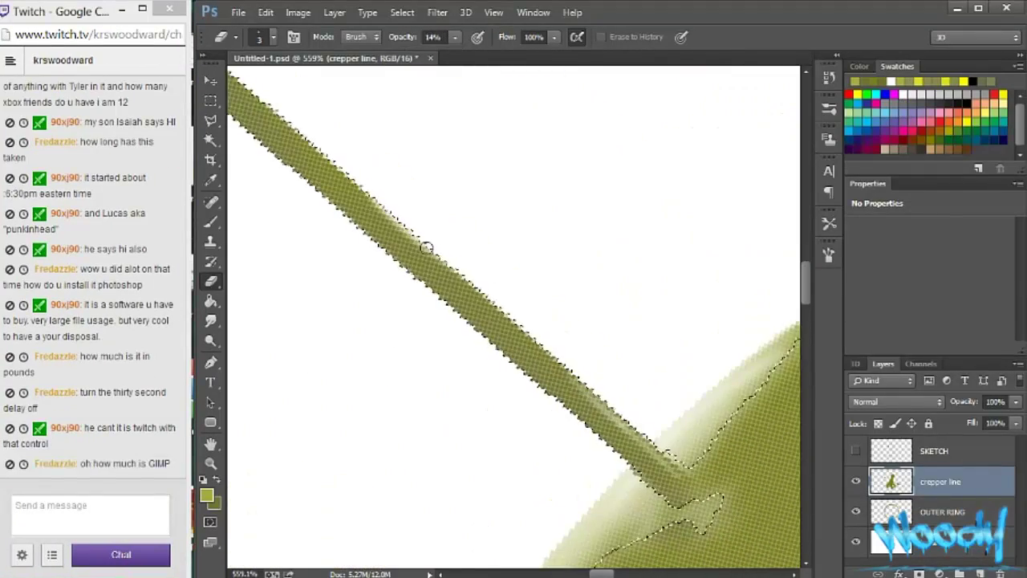
scroll(350, 184, up, 3)
scroll(359, 169, left, 3)
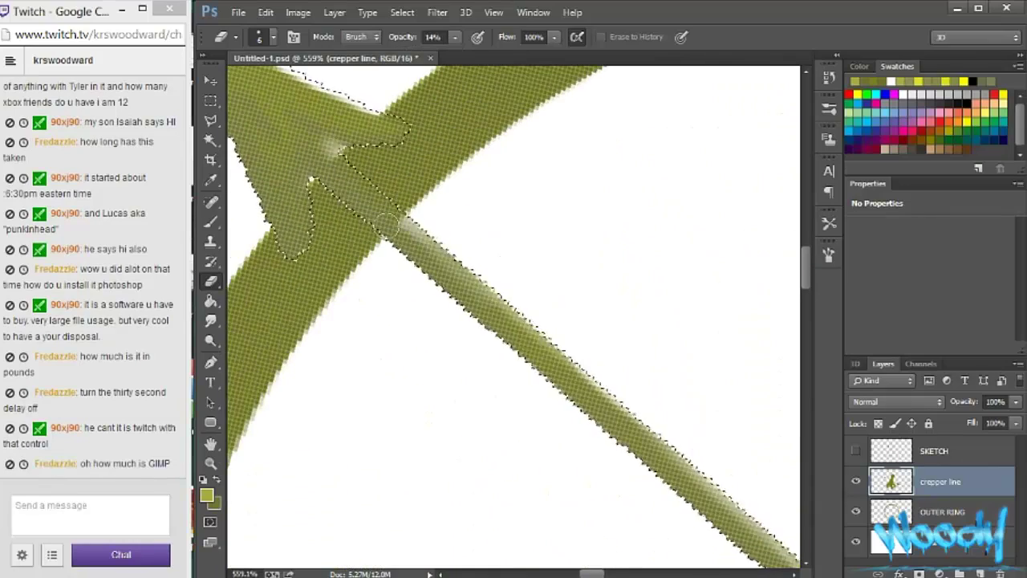
- Brush soft light highlights along the arrow's shaft, head and fletchings
click(402, 12)
click(211, 222)
scroll(241, 307, up, 3)
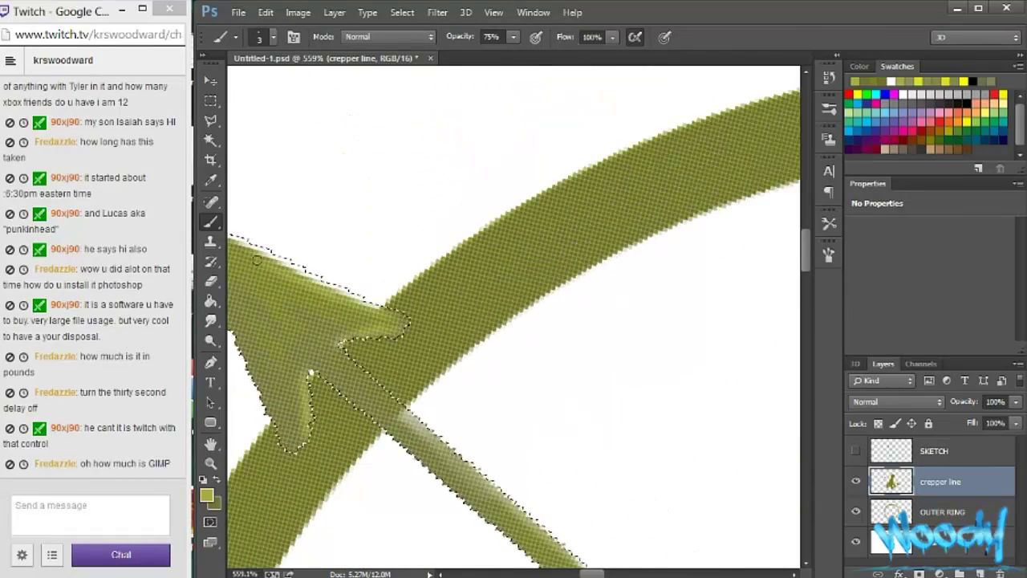
scroll(241, 308, down, 3)
scroll(634, 514, right, 3)
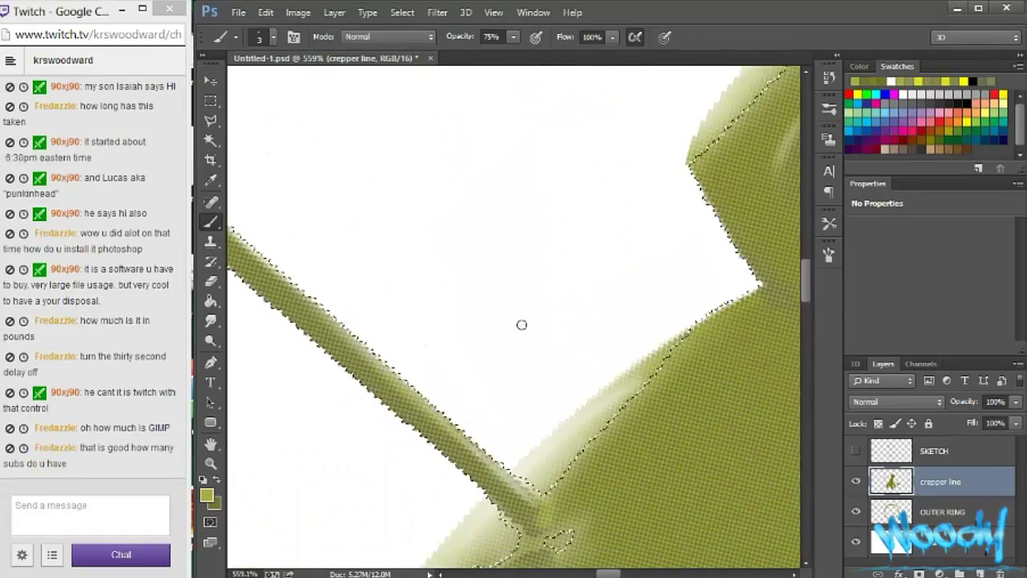
scroll(522, 324, down, 3)
scroll(352, 160, right, 3)
scroll(728, 479, down, 3)
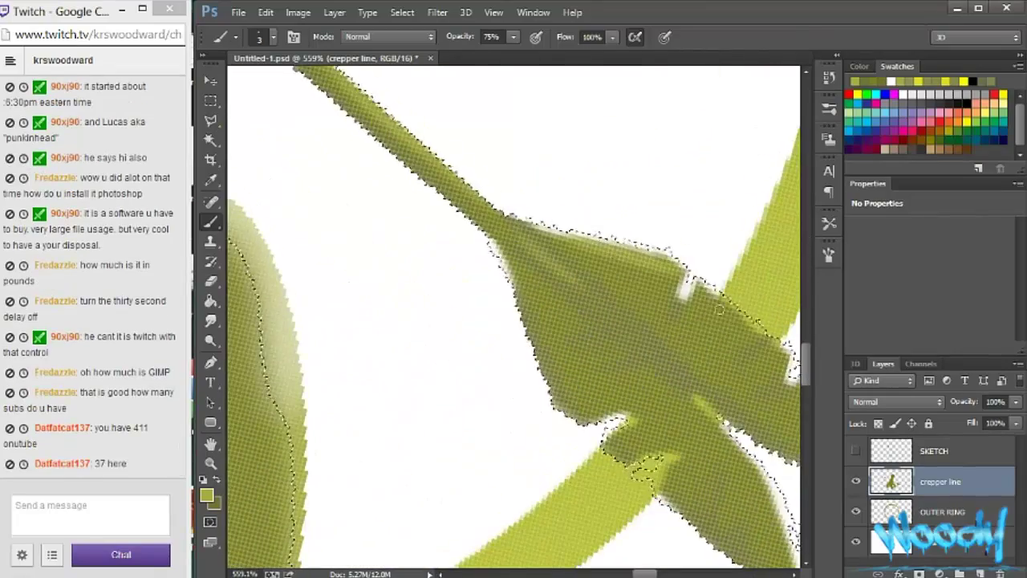
scroll(604, 248, right, 3)
scroll(755, 391, right, 5)
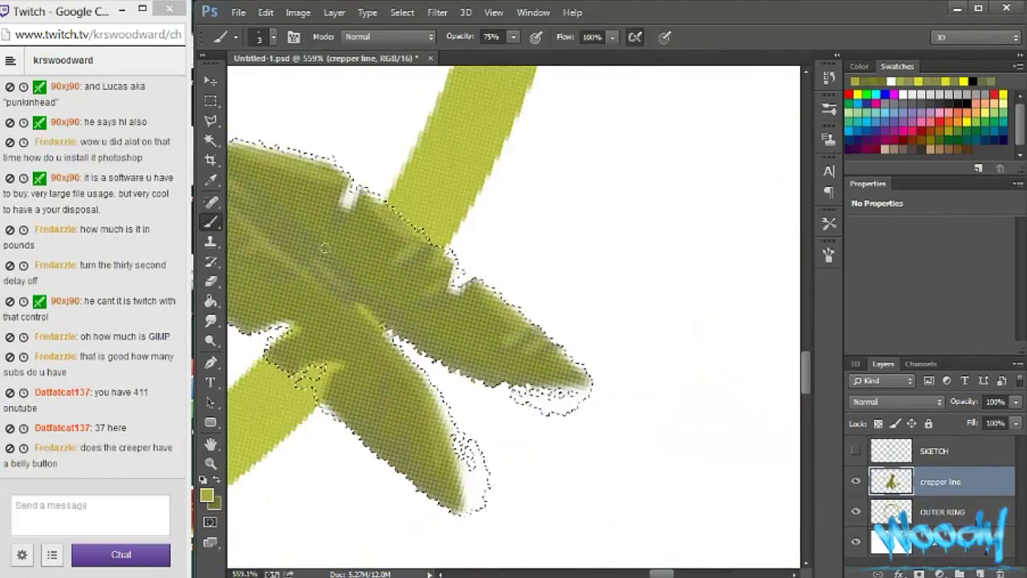
scroll(669, 559, down, 3)
scroll(802, 358, down, 3)
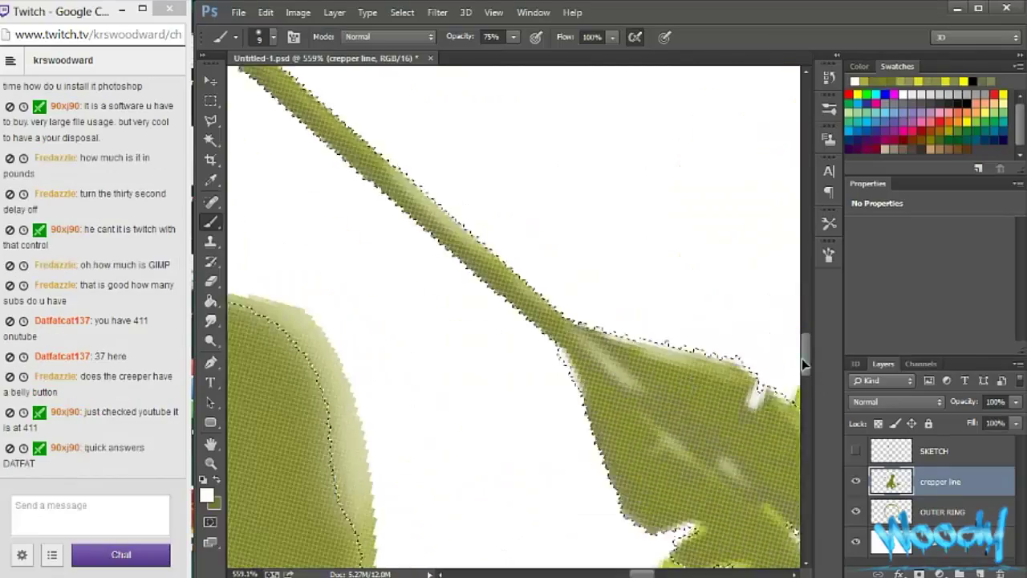
scroll(479, 392, right, 3)
scroll(372, 206, down, 3)
scroll(371, 206, up, 3)
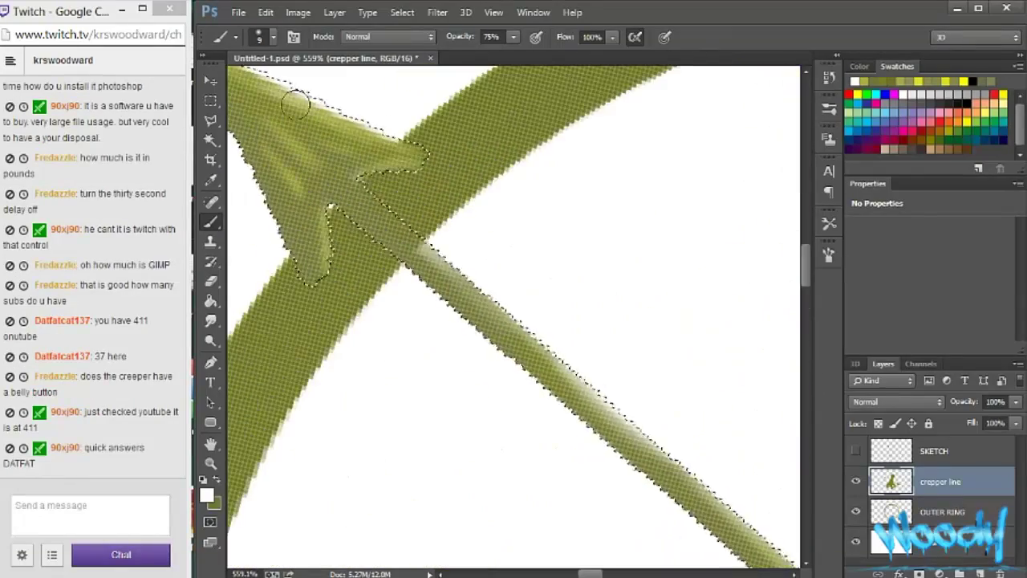
scroll(332, 518, up, 3)
scroll(405, 186, left, 3)
scroll(405, 186, down, 2)
scroll(332, 259, down, 2)
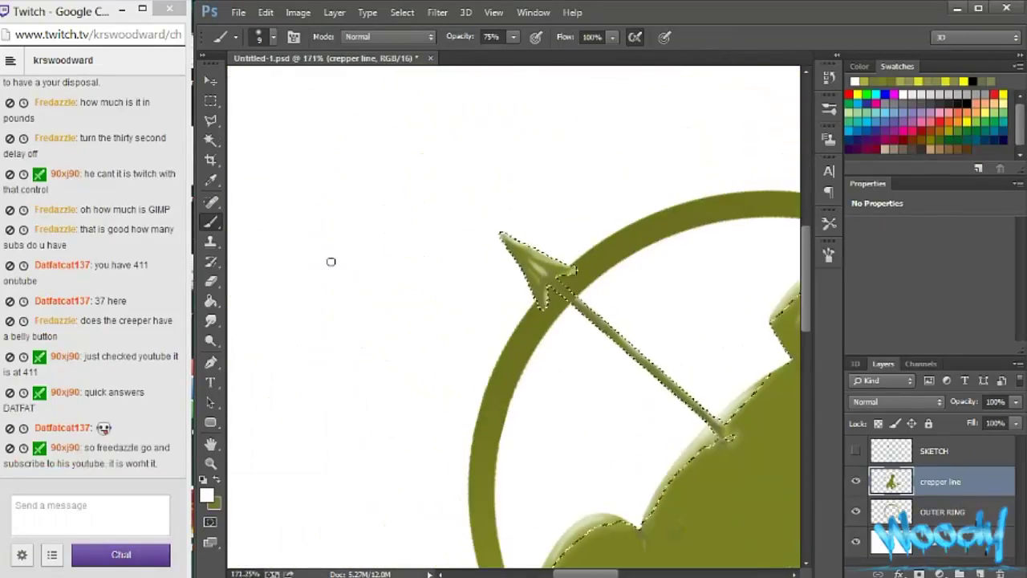
scroll(332, 259, down, 3)
scroll(446, 289, up, 4)
scroll(446, 289, up, 3)
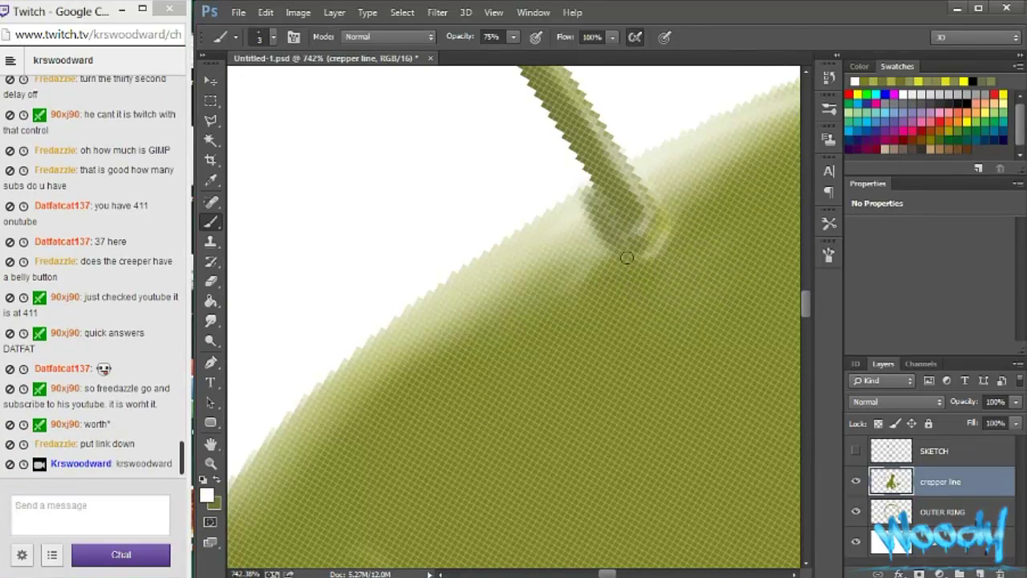
- Touch up the arrow edges on the creeper line layer with a lower-opacity eraser
key(ctrl+0)
right_click(452, 307)
right_click(562, 318)
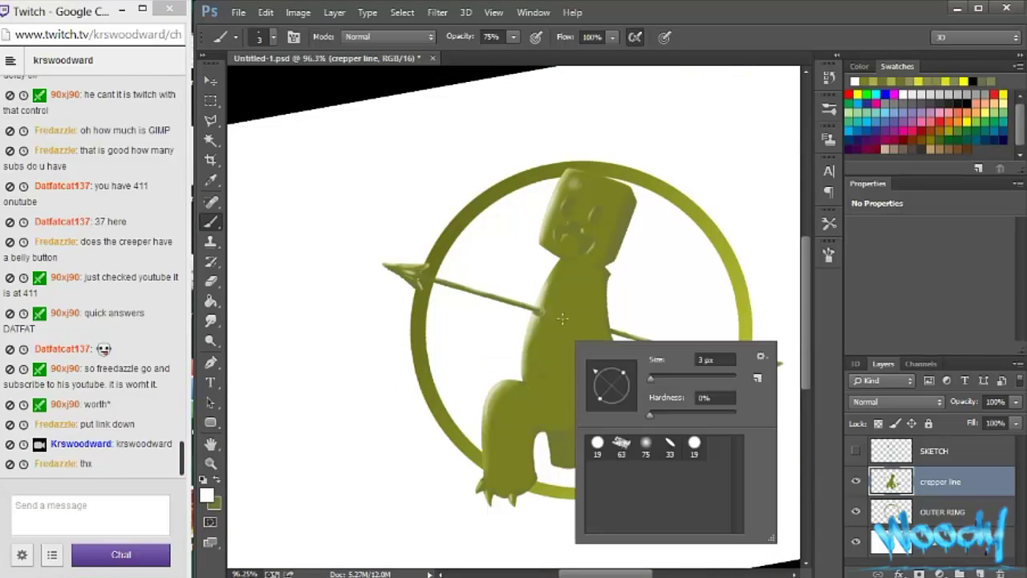
right_click(892, 482)
key(ctrl+e)
click(437, 12)
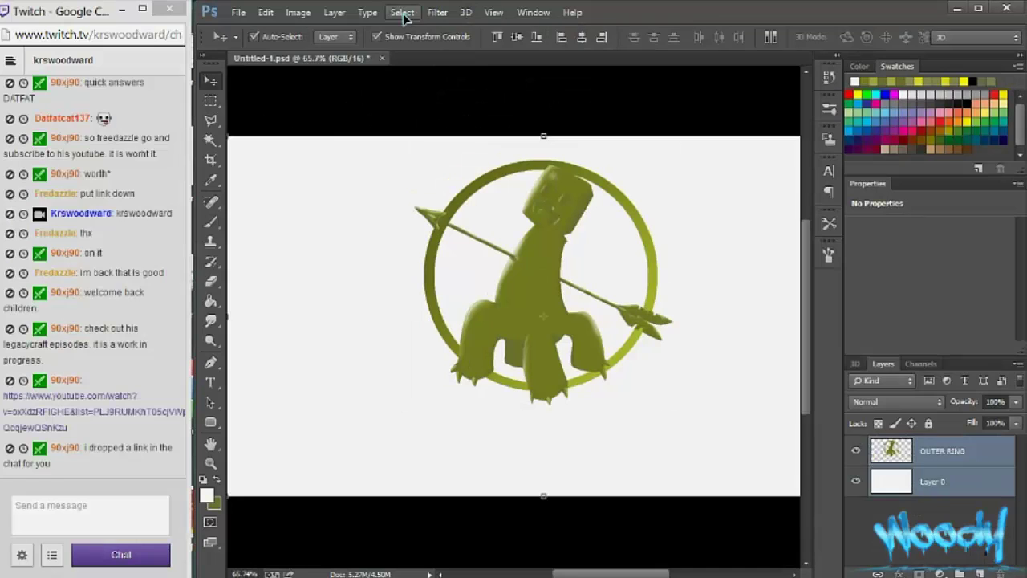
drag(313, 397, 785, 484)
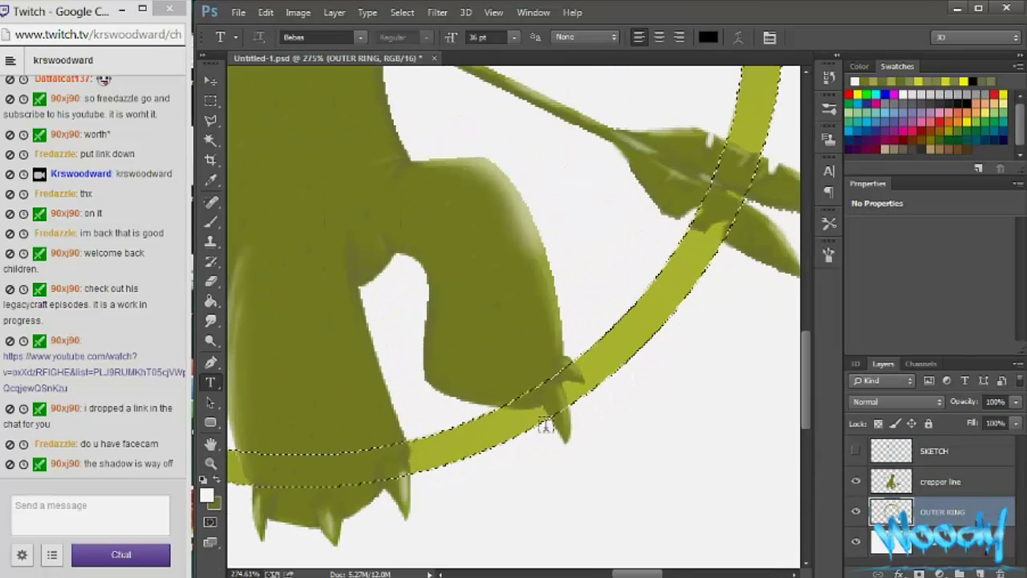
key(alt+bracketright)
key(e)
drag(454, 37, 507, 64)
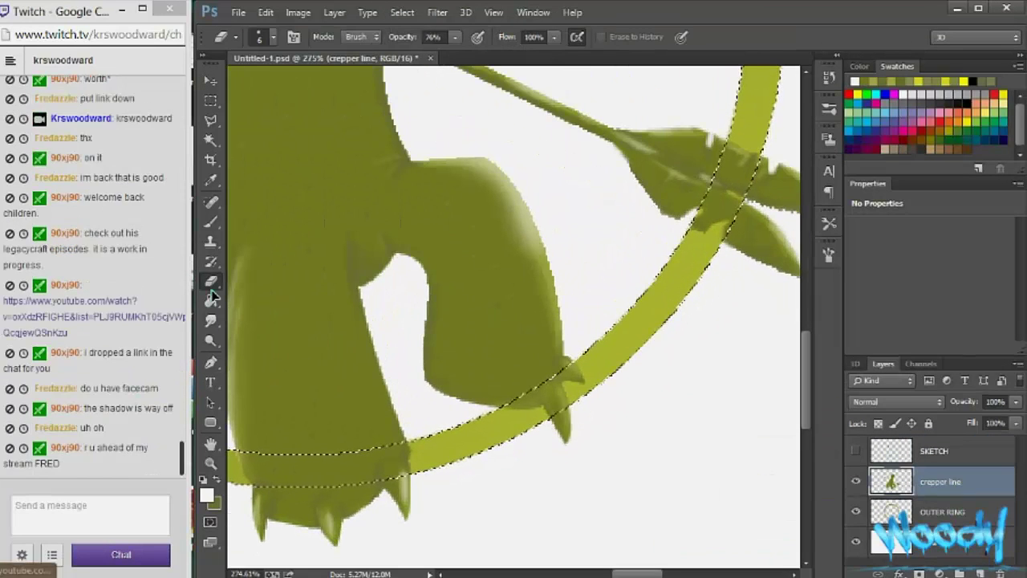
- Reload the arrow outline and shade the arrowhead with the brush at 27% opacity
key(ctrl+0)
click(402, 12)
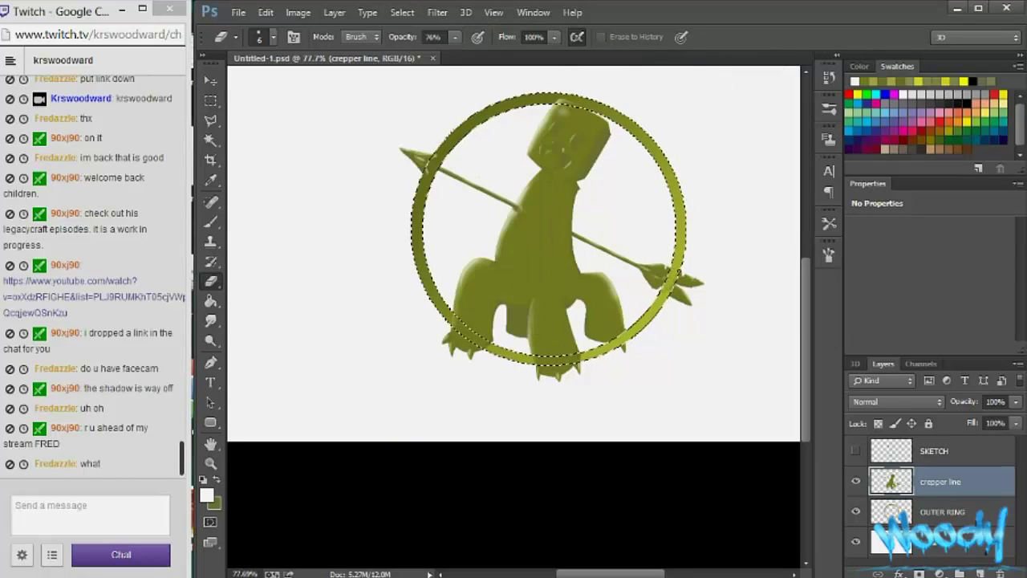
click(402, 12)
key(alt+bracketleft)
scroll(441, 140, up, 5)
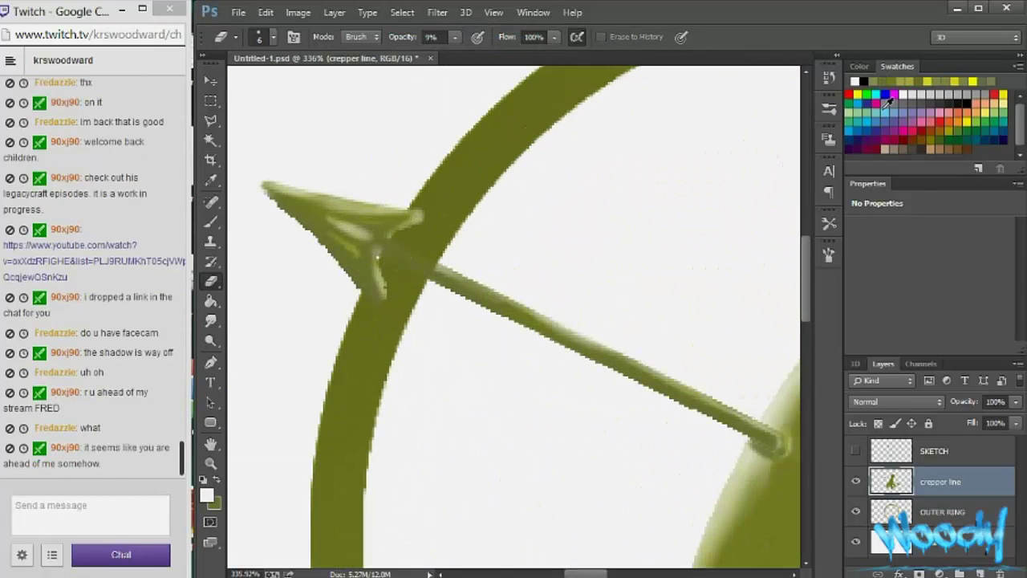
click(402, 12)
click(414, 51)
key(b)
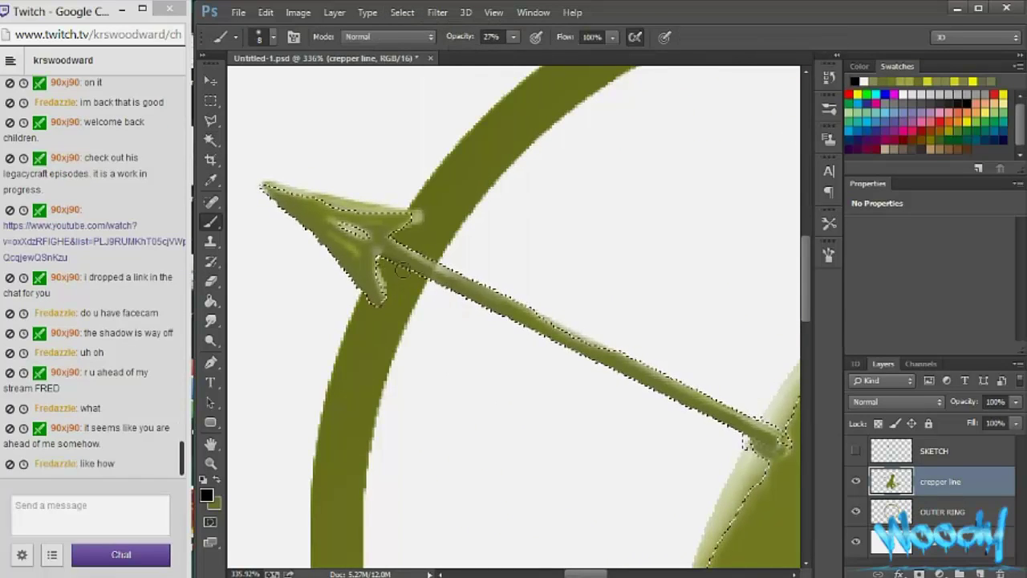
key(ctrl+d)
key(ctrl+0)
- Delete the SKETCH layer, merge creeper line into OUTER RING, and move the emblem up
key(2)
key(7)
click(910, 456)
key(ctrl+e)
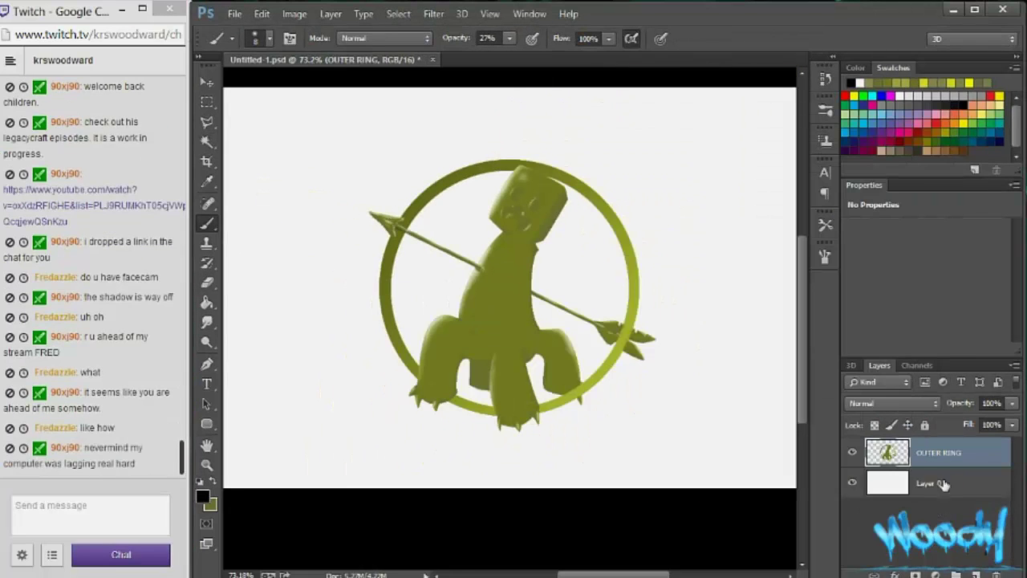
shift+click(923, 482)
key(v)
drag(575, 431, 574, 373)
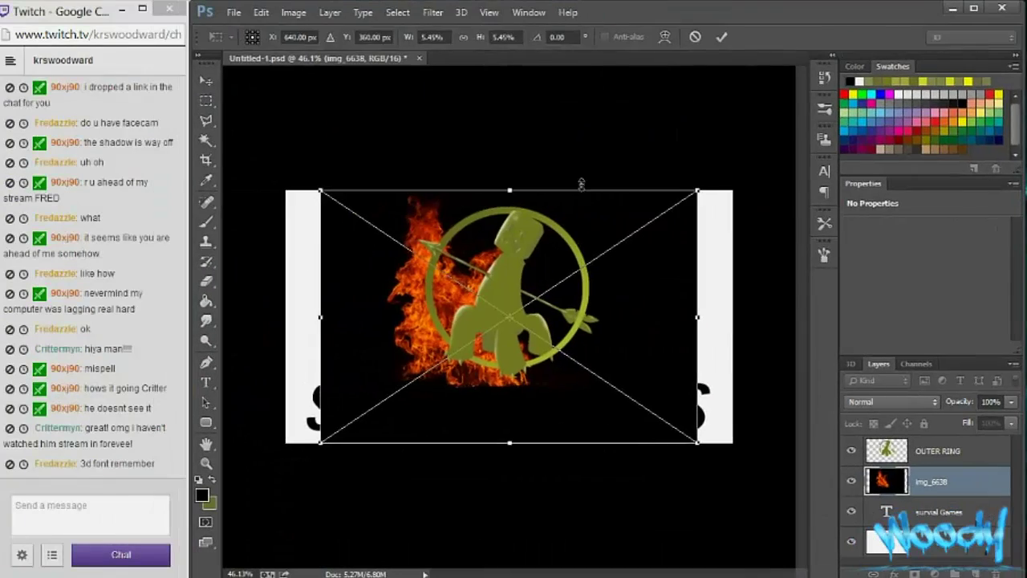
- Rotate and enlarge the fire image so it sits beneath the emblem
drag(580, 185, 744, 405)
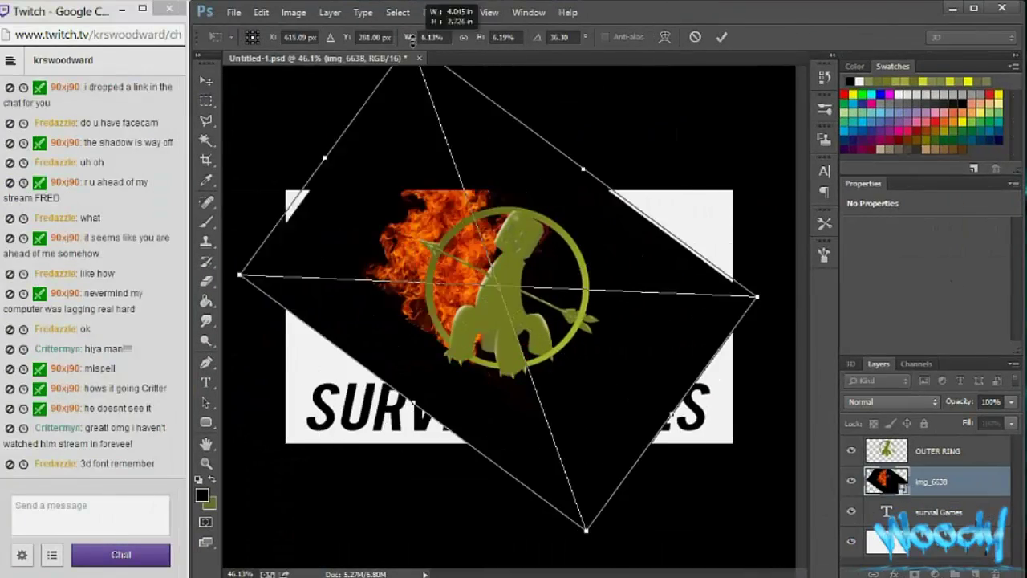
key(Escape)
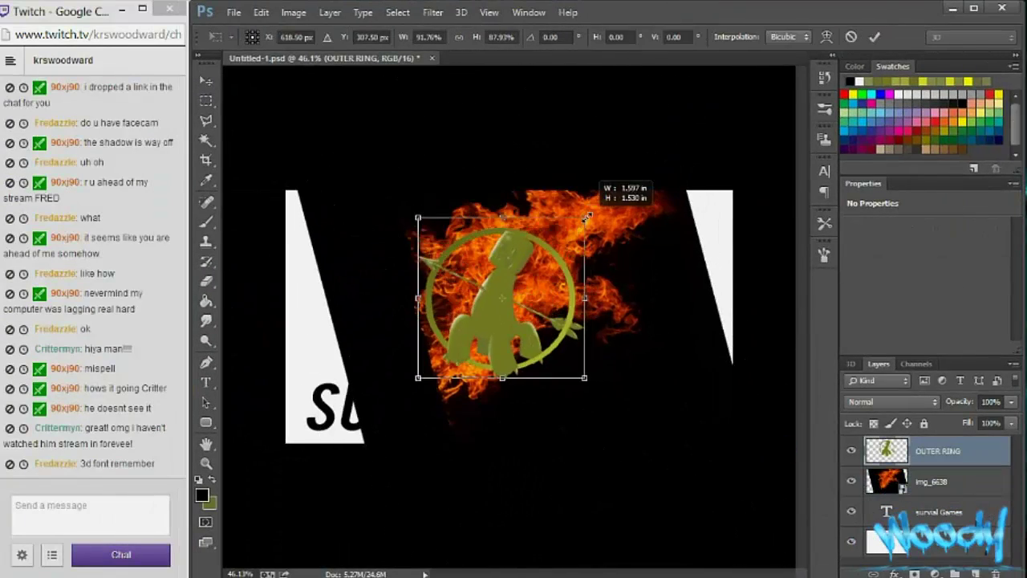
key(ctrl+t)
drag(764, 307, 717, 319)
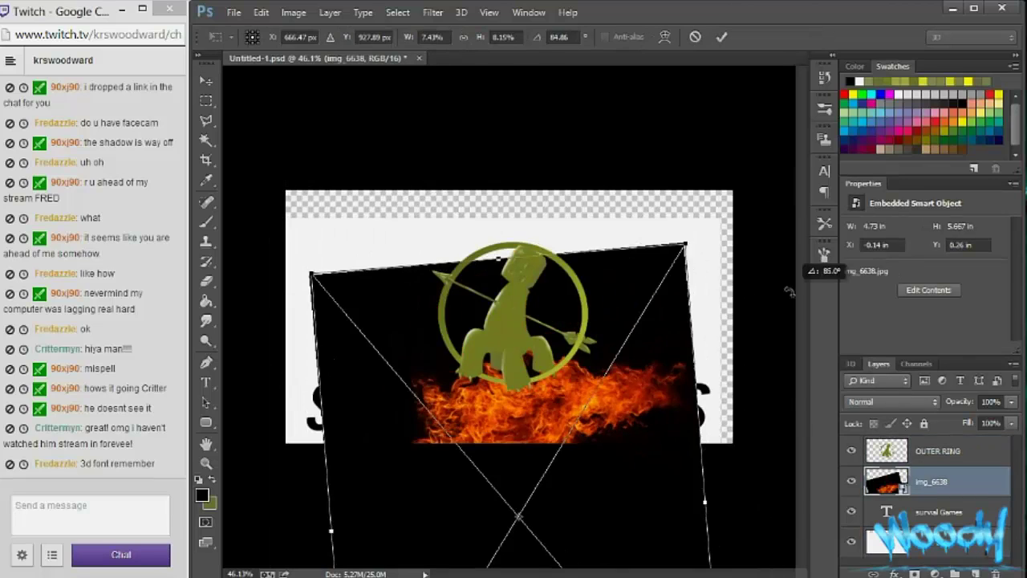
key(Return)
- Place the fire layer above OUTER RING in Overlay blend mode, positioned over the emblem
drag(931, 481, 931, 447)
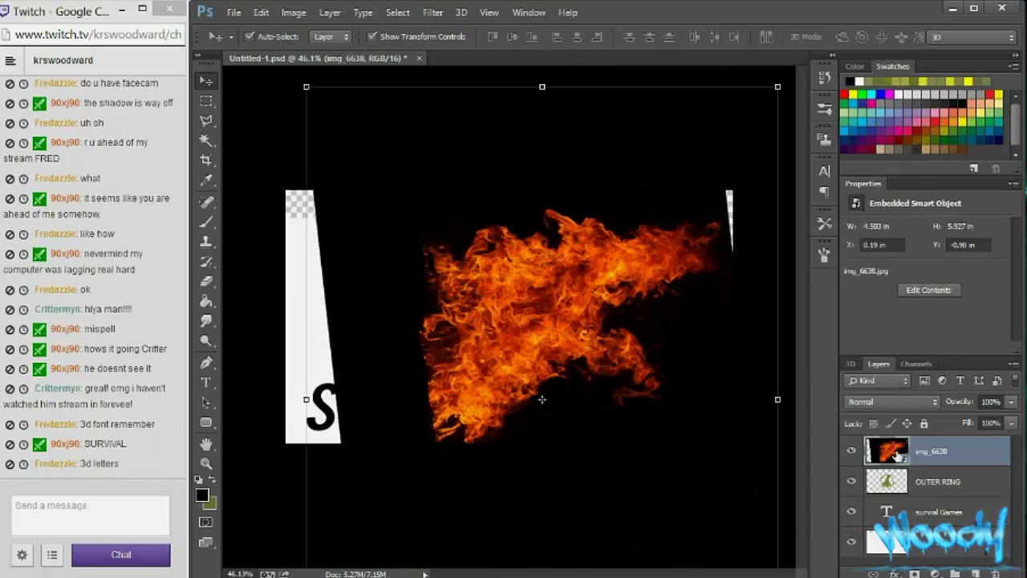
click(890, 401)
click(860, 118)
drag(565, 380, 305, 310)
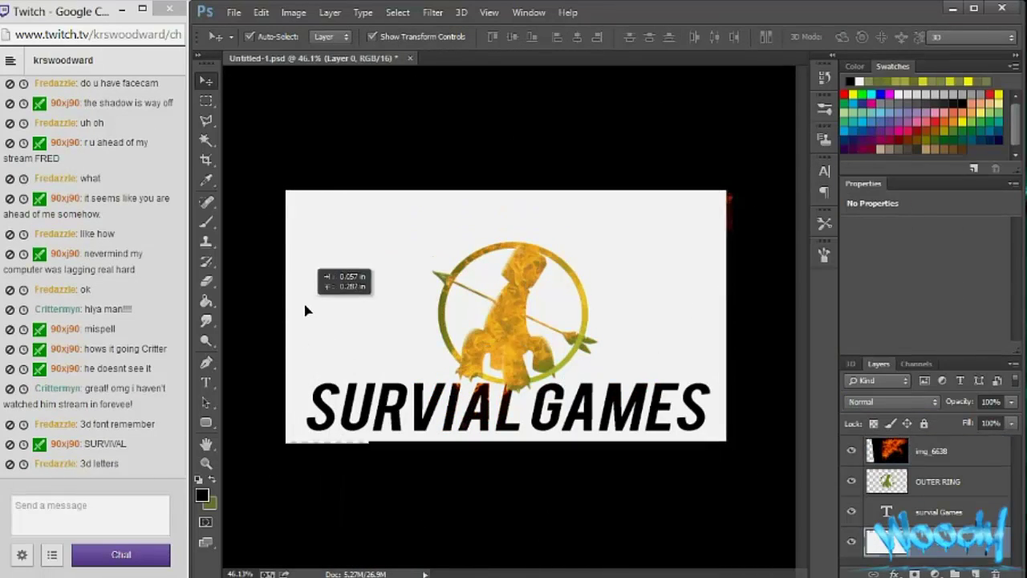
click(891, 401)
click(874, 445)
drag(699, 359, 706, 359)
- Transform the black background Layer 0 and commit the change
key(ctrl+t)
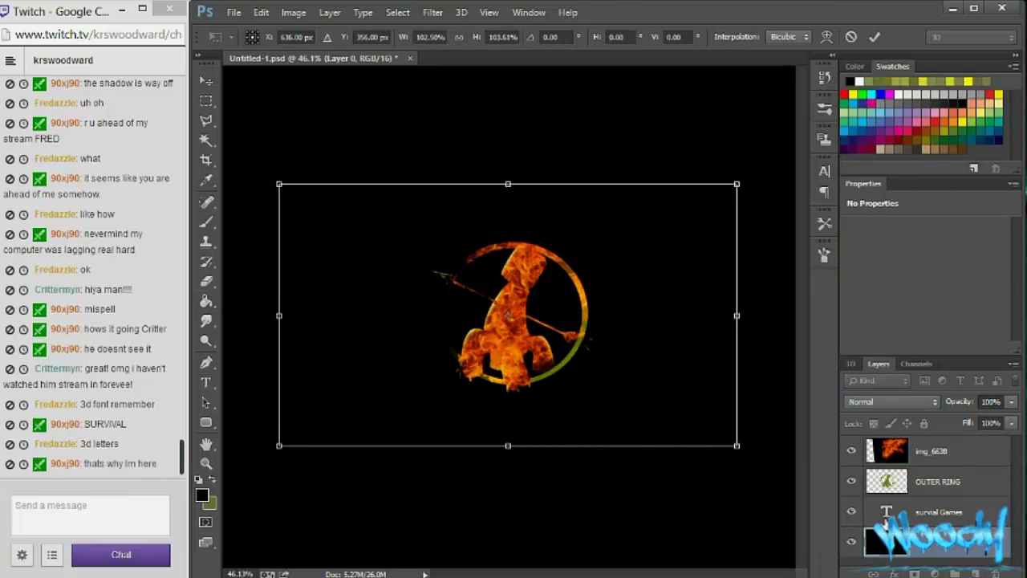
key(Return)
click(891, 401)
- Set the flames layer to Screen and pick the Eraser at 63 px
click(877, 129)
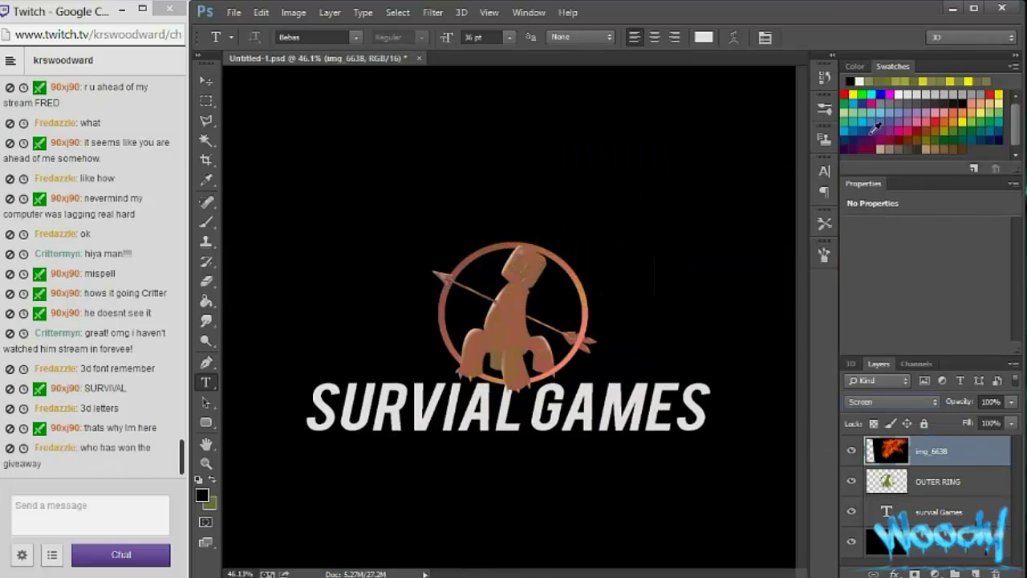
key(v)
key(e)
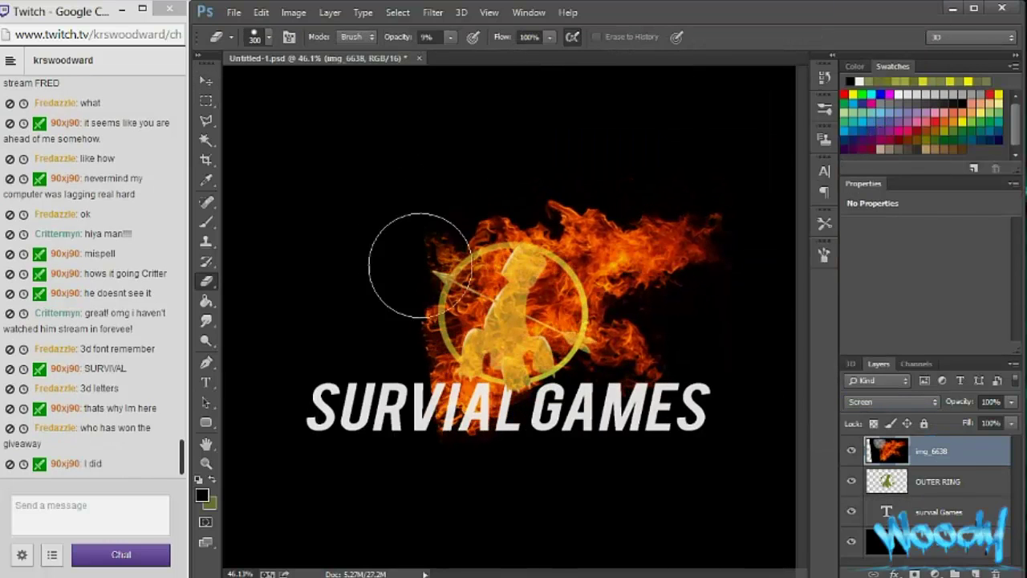
key(bracketleft)
key(bracketleft)
key(bracketleft)
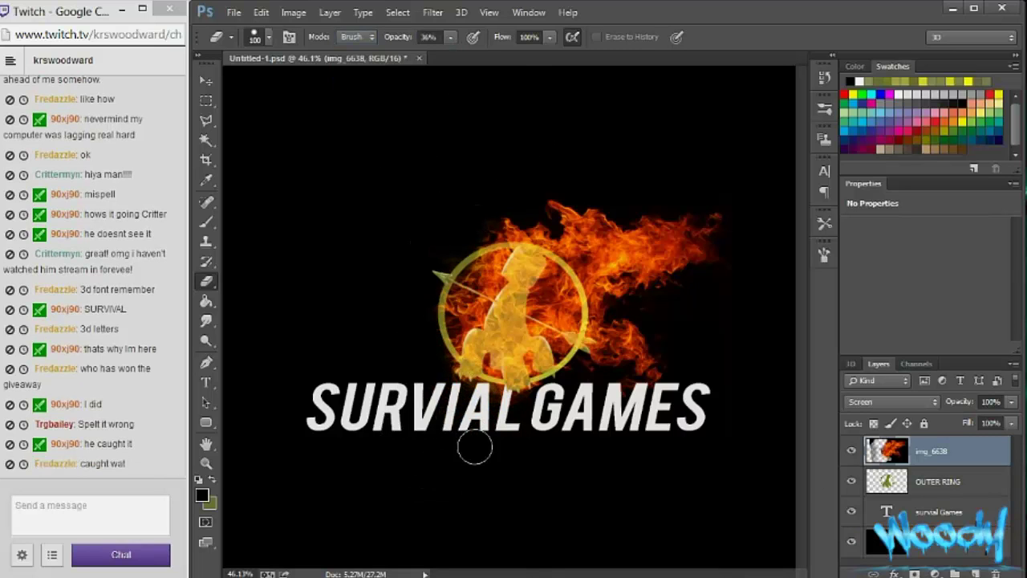
key(bracketleft)
key(bracketleft)
key(bracketleft)
- Load the OUTER RING pixels as a selection and erase the flames inside the emblem
right_click(905, 486)
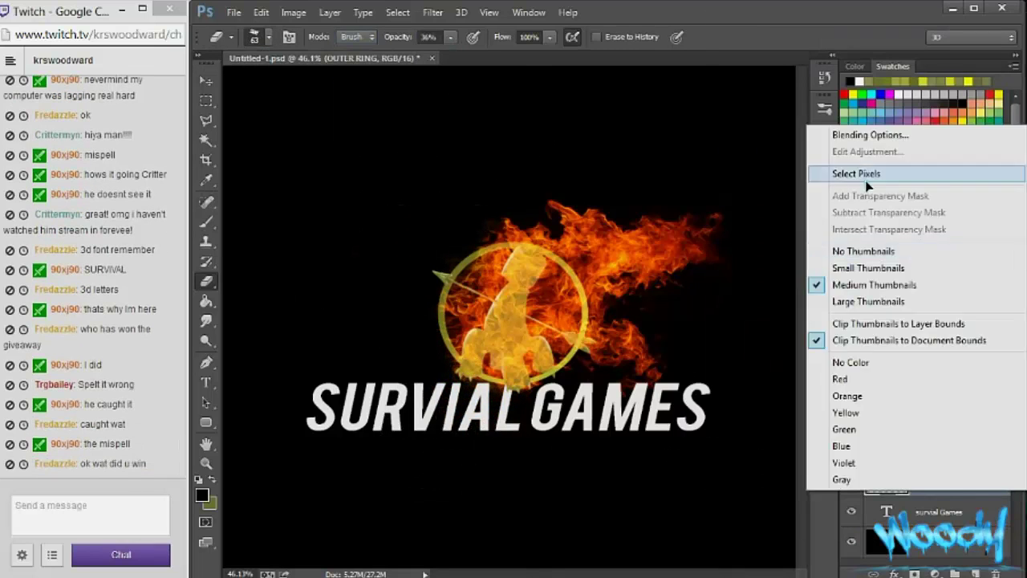
click(859, 172)
key(bracketright)
key(bracketright)
key(bracketright)
key(ctrl+d)
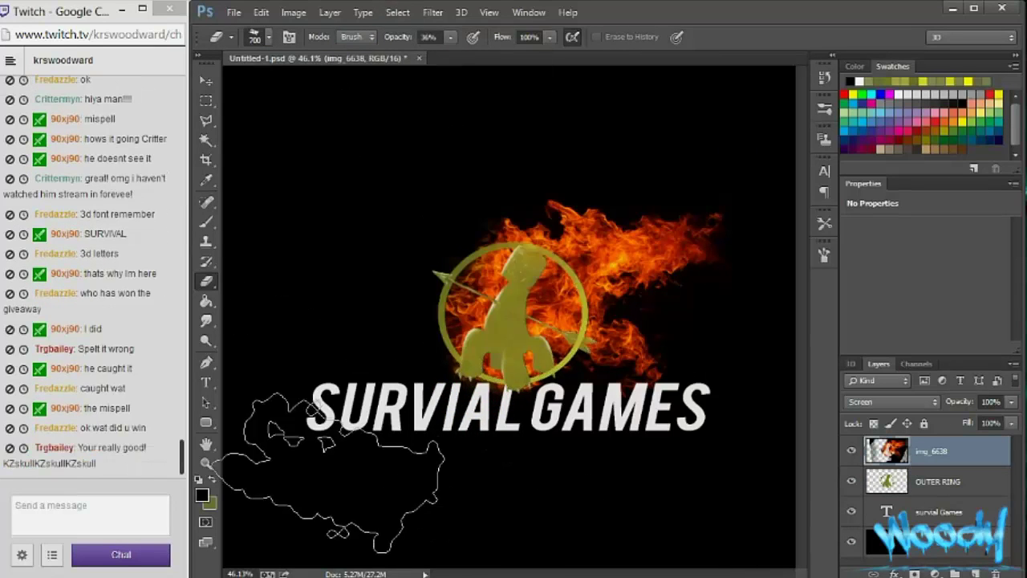
key(bracketleft)
key(bracketleft)
key(bracketleft)
scroll(531, 366, up, 5)
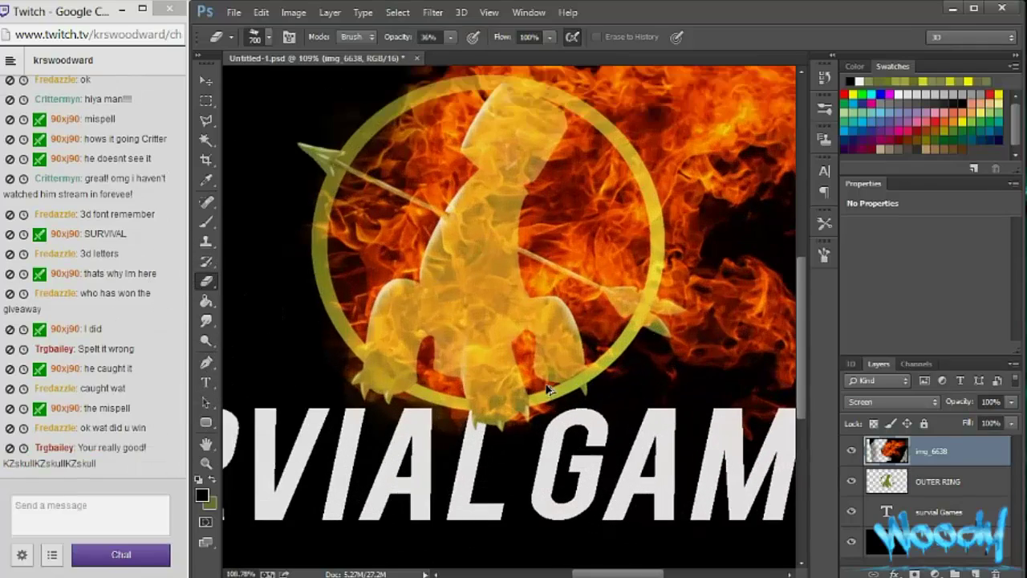
right_click(886, 482)
click(859, 153)
click(867, 459)
mouse_move(513, 104)
mouse_down()
mouse_move(481, 409)
mouse_move(337, 173)
mouse_up()
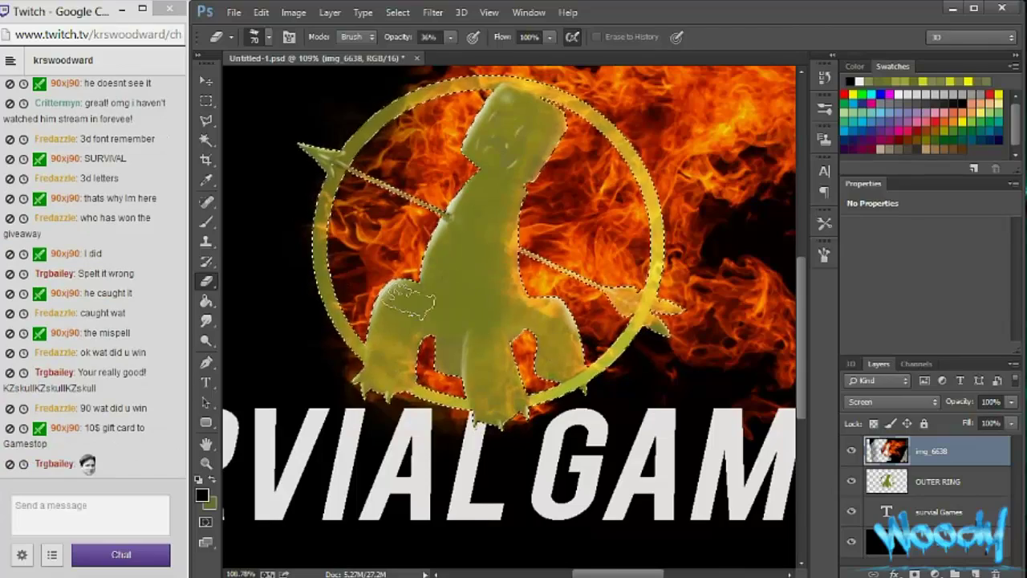
- Raise the exposure on the OUTER RING layer to brighten the emblem
key(ctrl+0)
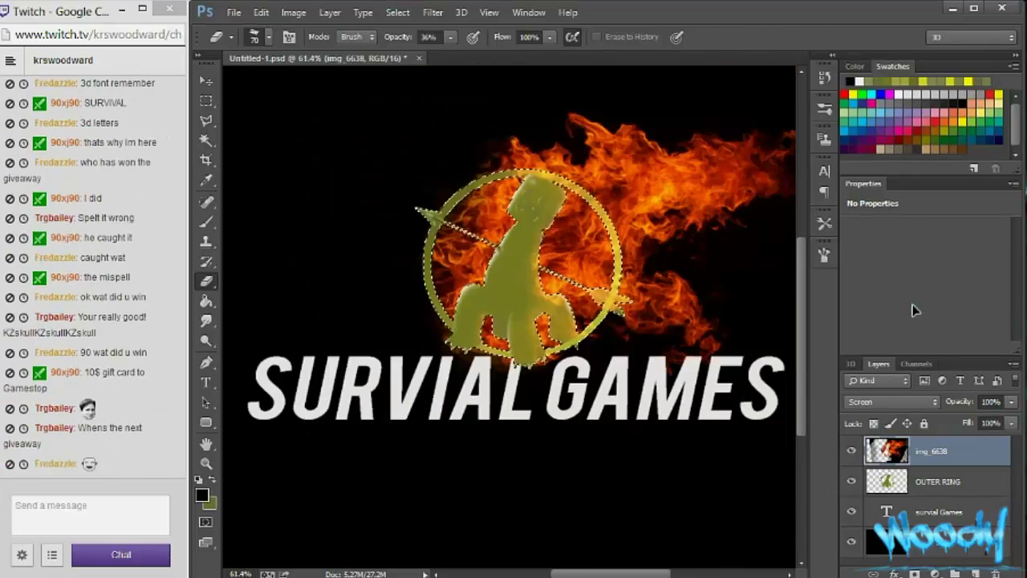
click(938, 481)
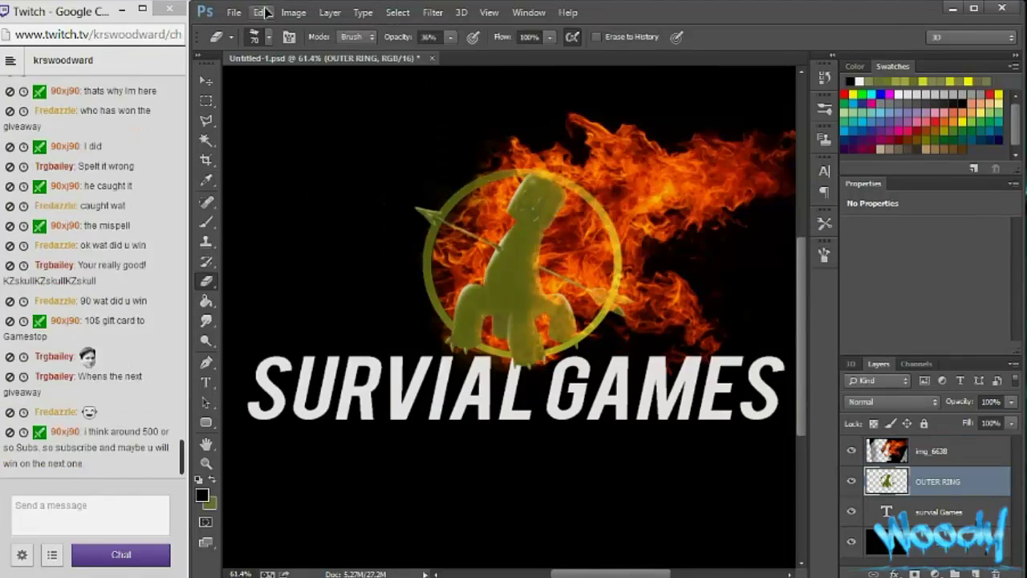
drag(258, 249, 271, 249)
key(Return)
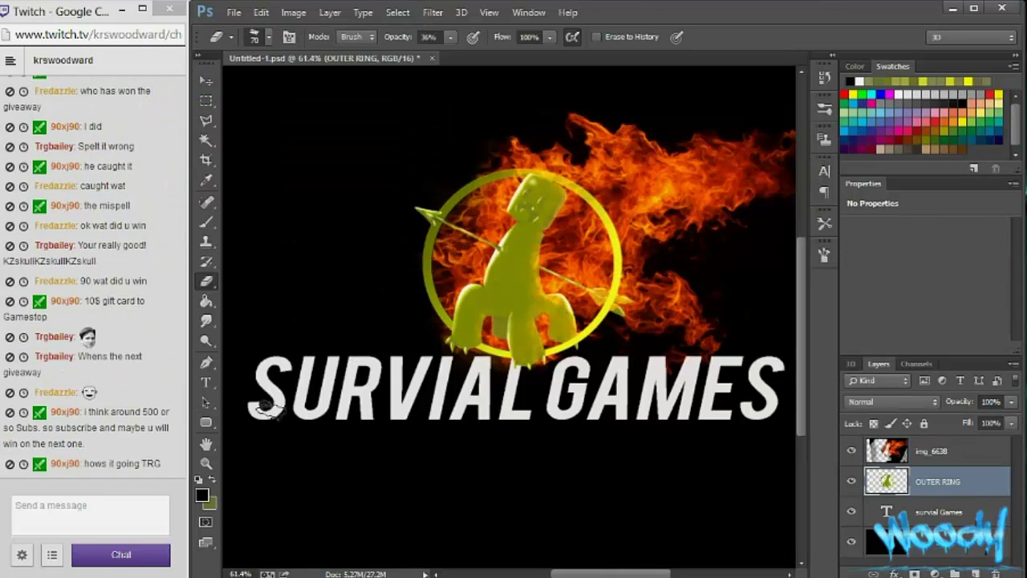
- Reset colours to black and white and select the flames and OUTER RING layers
scroll(490, 419, down, 3)
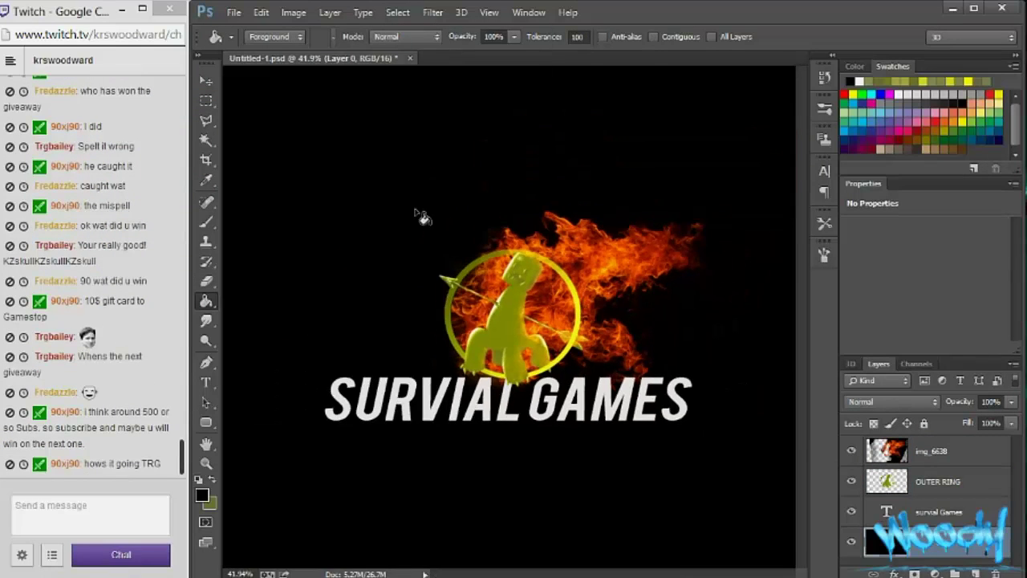
click(198, 479)
key(x)
click(622, 395)
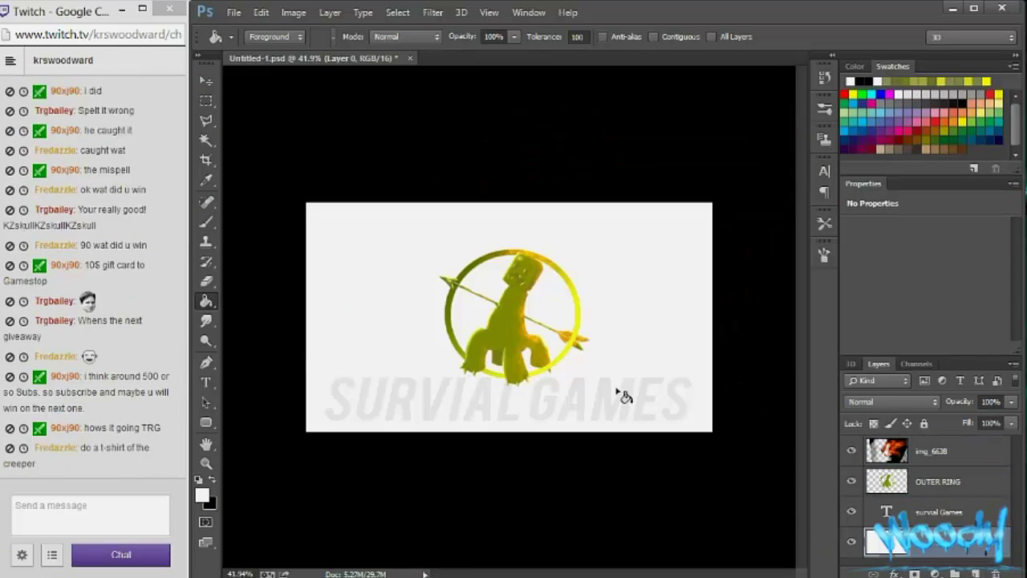
right_click(886, 451)
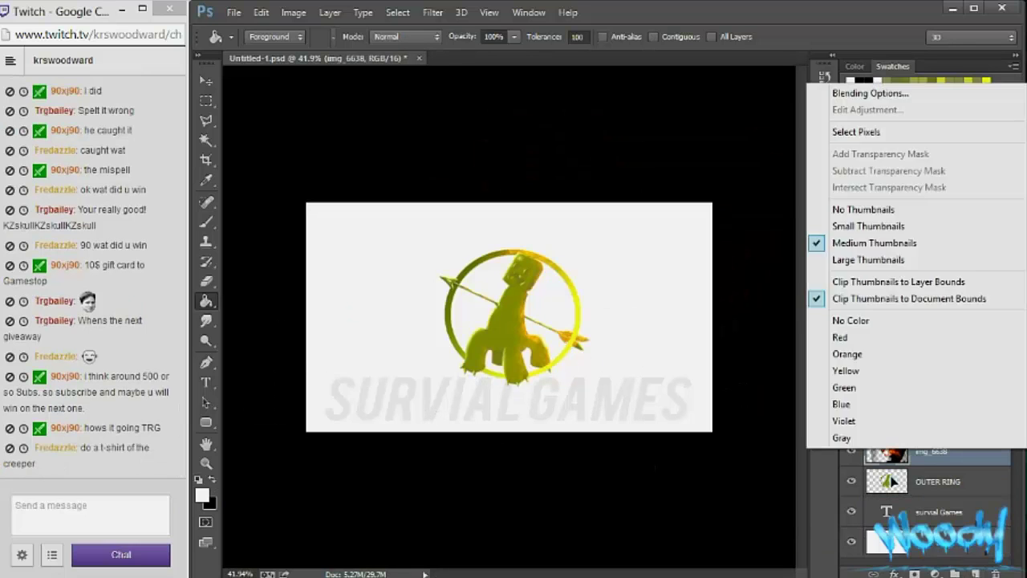
click(930, 451)
ctrl+click(937, 482)
key(v)
- Correct the title to read 'SURVIVAL GAMES' and nudge it slightly down and right
click(895, 514)
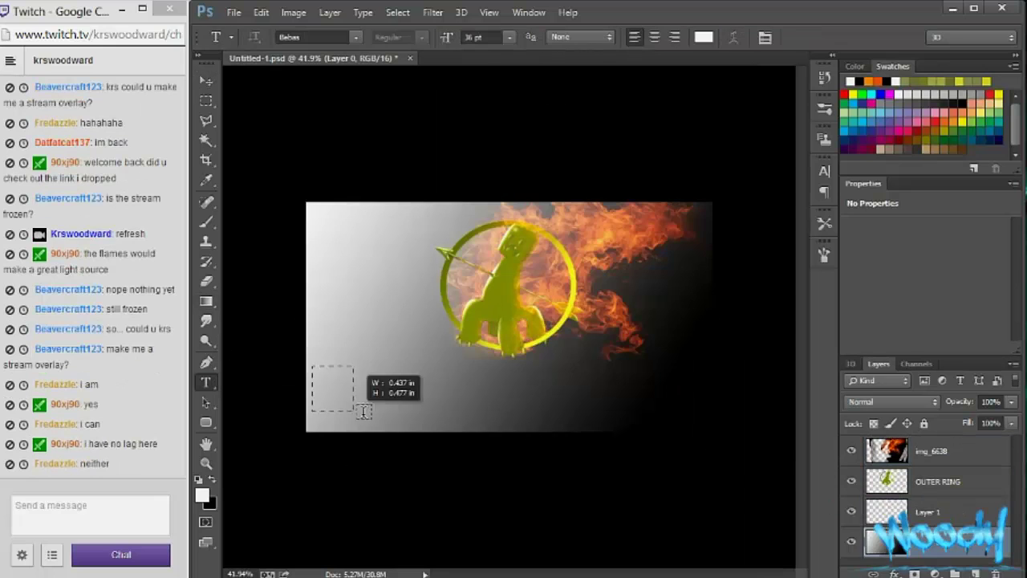
text(SURVIVALGAMES)
key(ctrl+a)
click(482, 37)
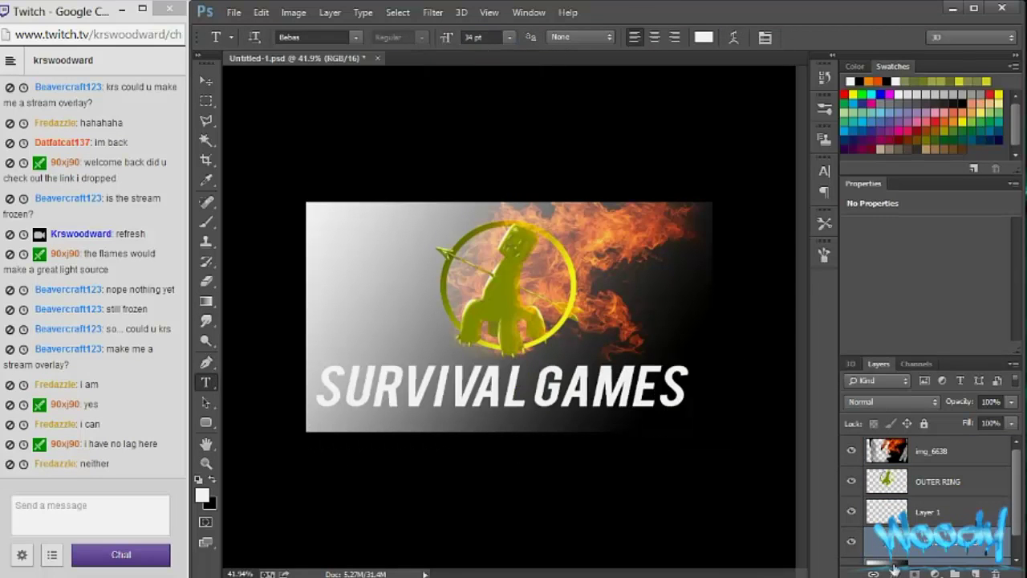
key(ctrl+Return)
key(v)
click(572, 385)
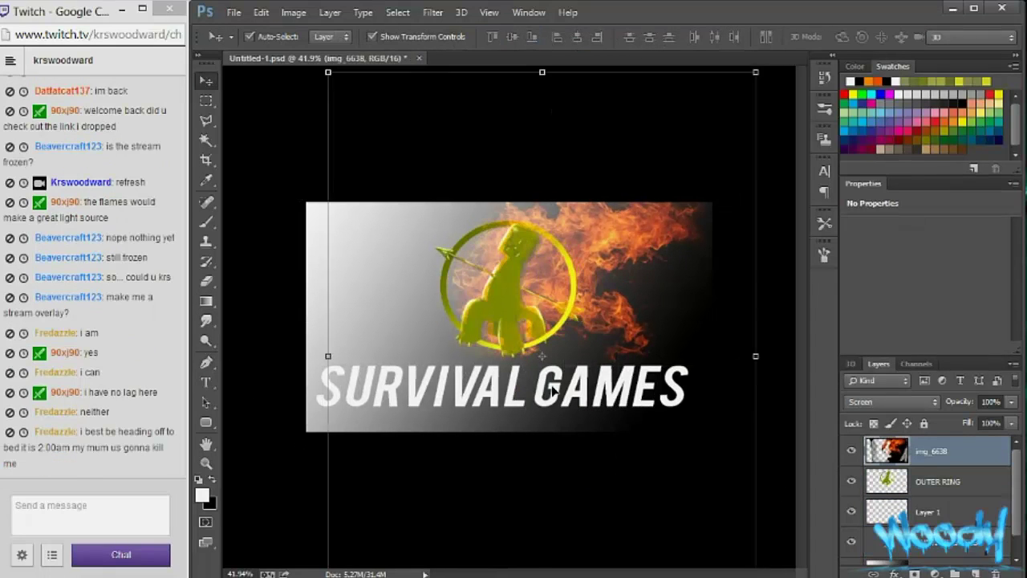
drag(328, 400, 334, 407)
- Fill the background layer with black using the Paint Bucket
key(g)
click(318, 412)
key(x)
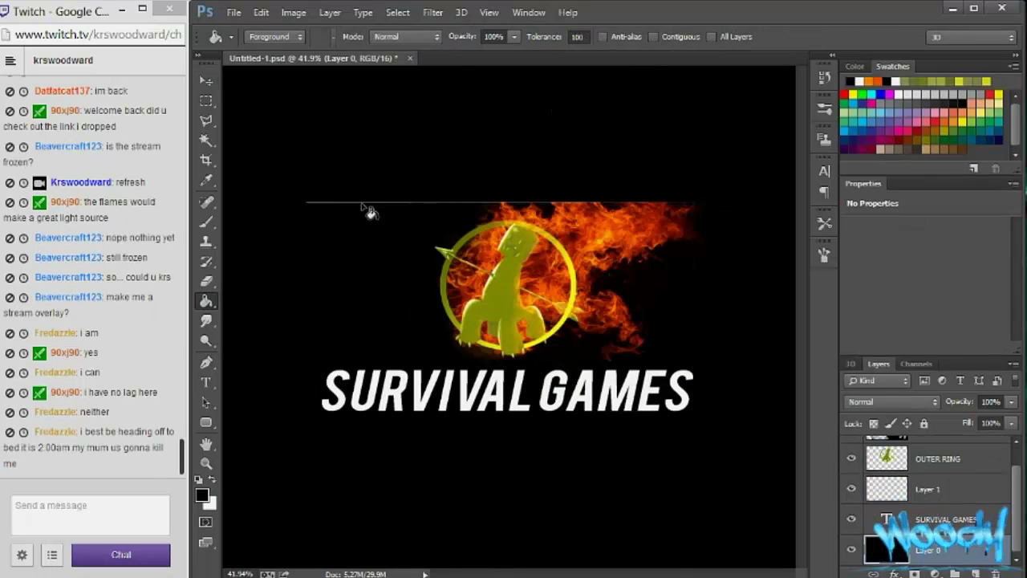
click(367, 211)
- Reposition the flaming emblem and title, undoing the title's 3D extrusion
key(v)
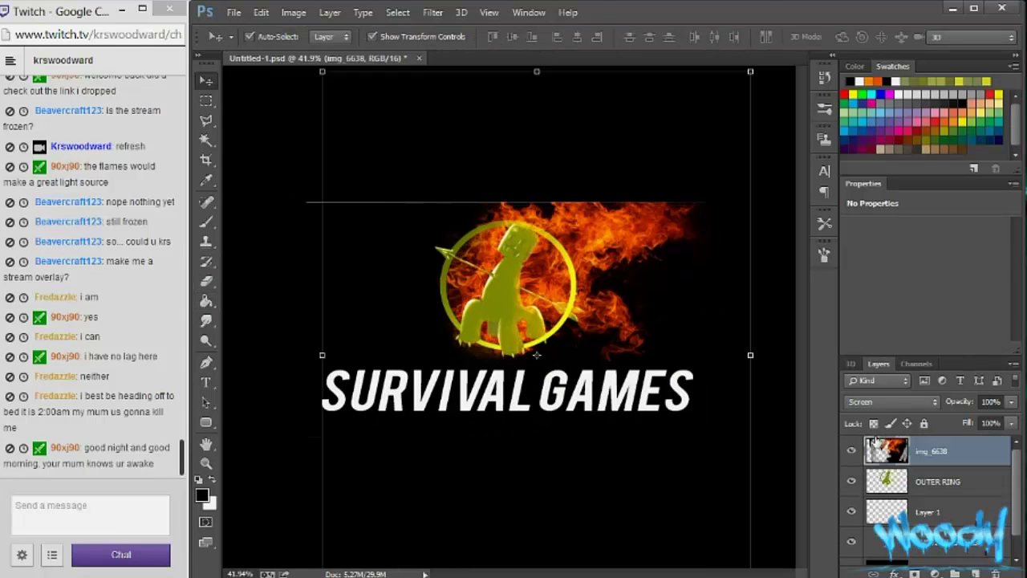
drag(574, 318, 566, 330)
click(912, 517)
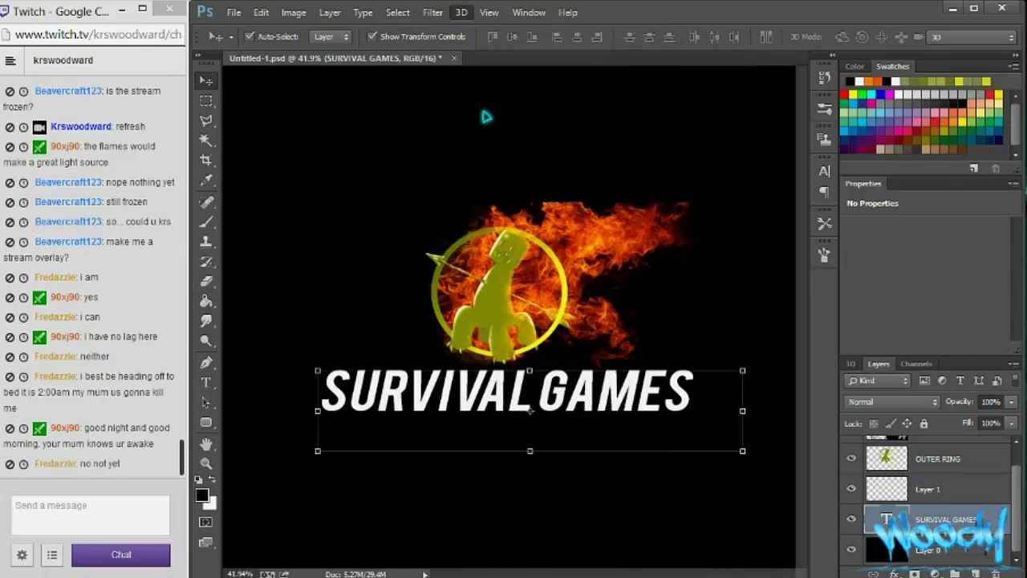
click(878, 364)
key(ctrl+z)
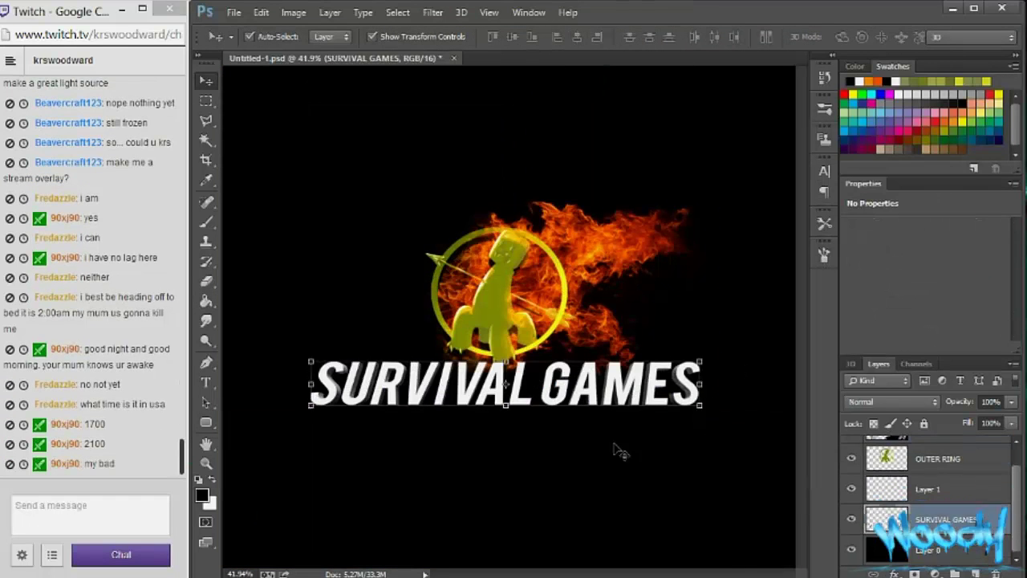
drag(433, 377, 433, 387)
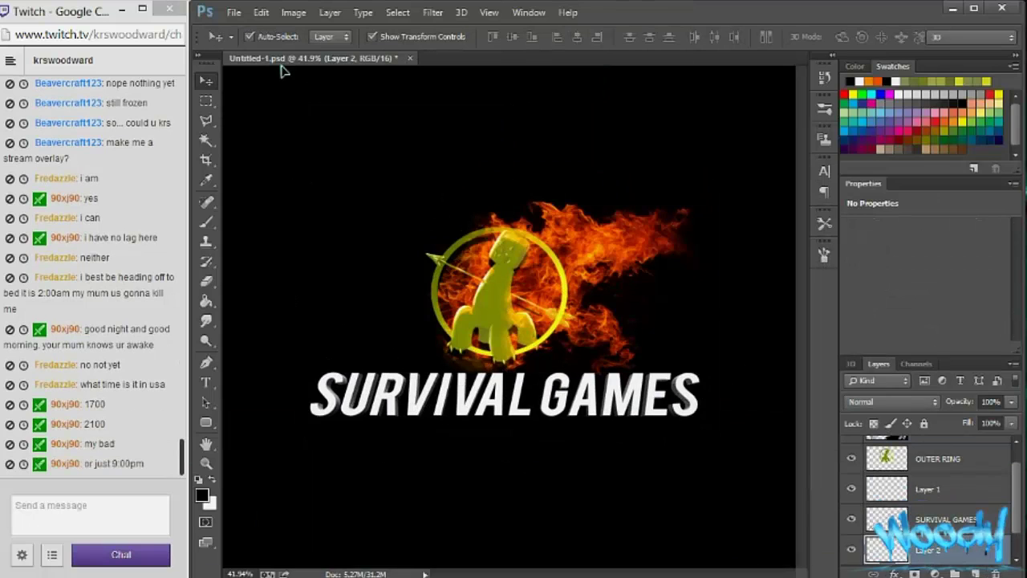
- Switch to the Gradient tool with a radial shape
right_click(206, 301)
click(264, 296)
click(351, 36)
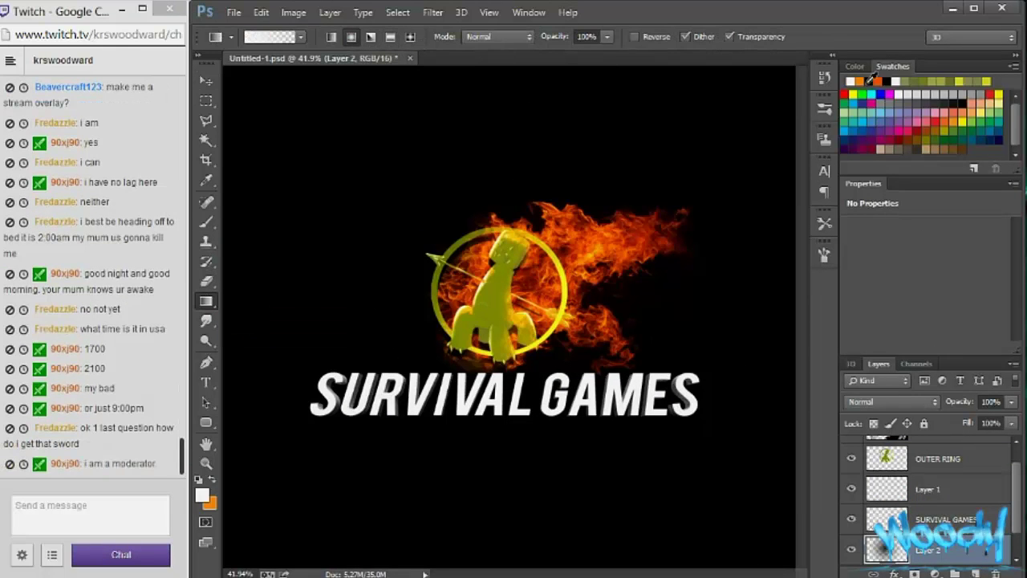
- Draw an orange radial glow on Layer 2, Gaussian-blur it, and raise SURVIVAL GAMES above the flames
alt+click(487, 299)
drag(488, 298, 561, 298)
click(432, 12)
click(666, 304)
drag(670, 440, 682, 139)
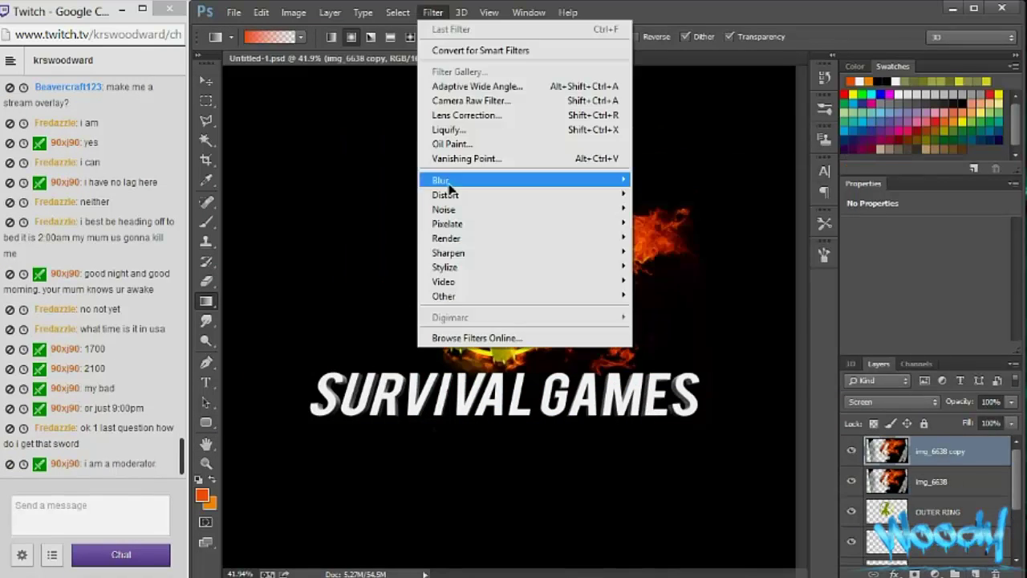
click(896, 475)
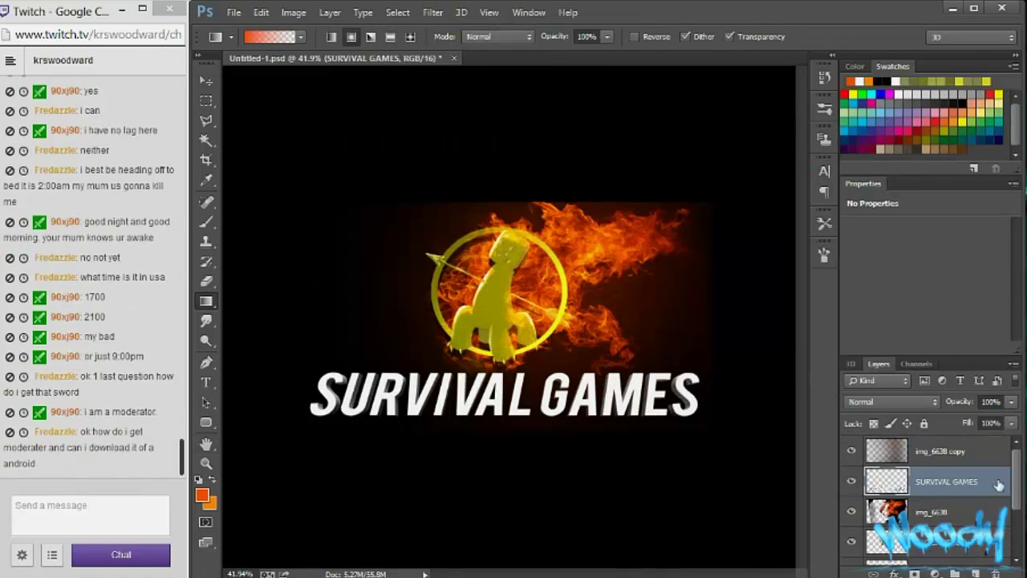
scroll(999, 483, down, 3)
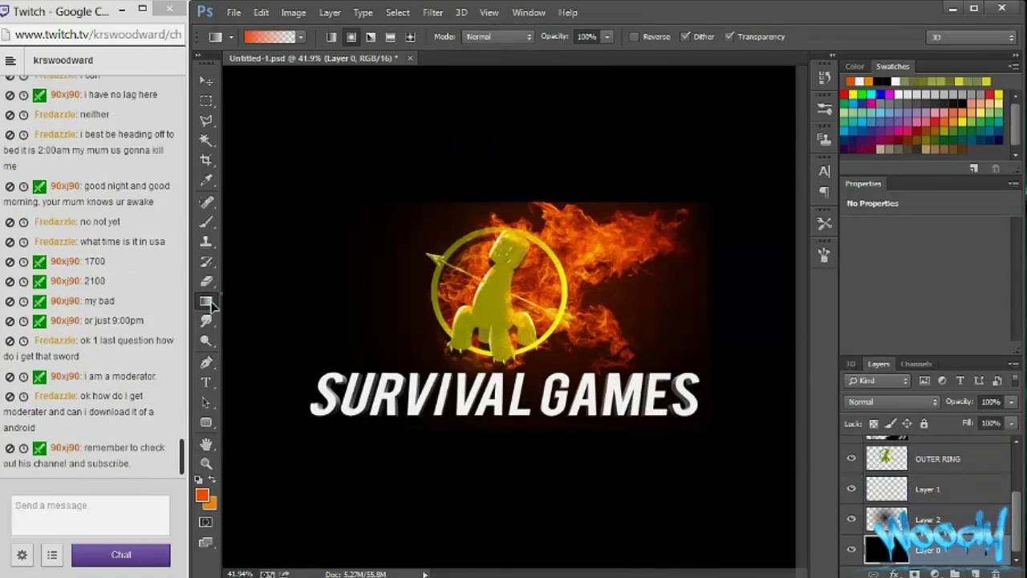